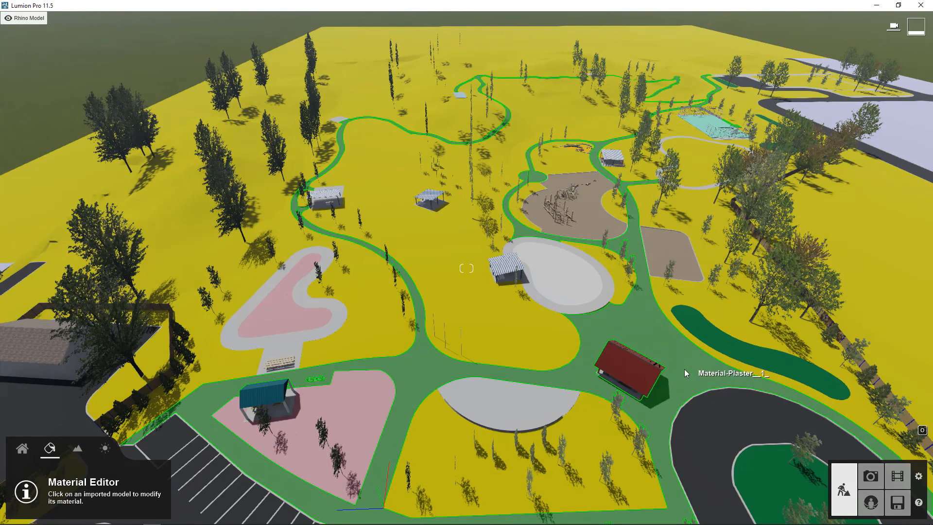
Open the material options for the asphalt parking loop near the red-roofed shelter.
right_drag(673, 335, 806, 340)
right_drag(438, 285, 465, 285)
key(w)
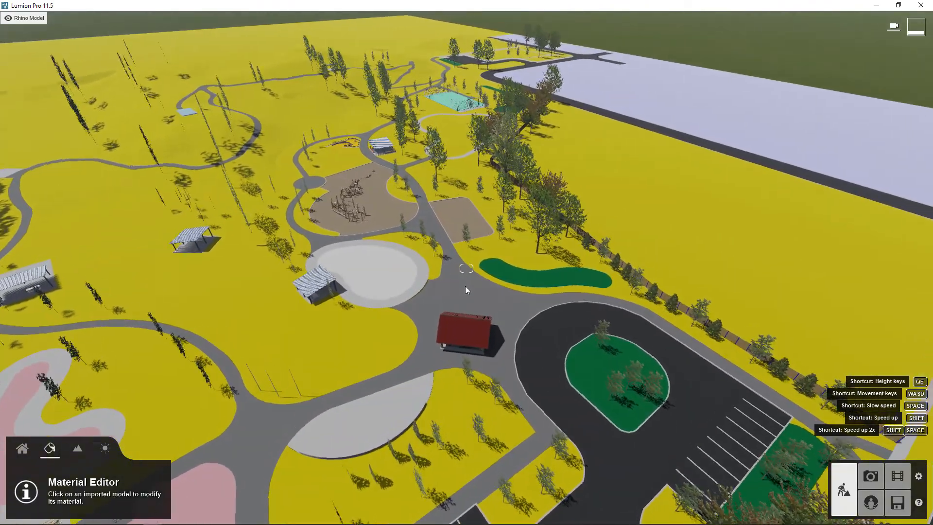
right_drag(558, 285, 514, 292)
mouse_move(456, 269)
right_down()
mouse_move(515, 271)
mouse_move(457, 266)
right_up()
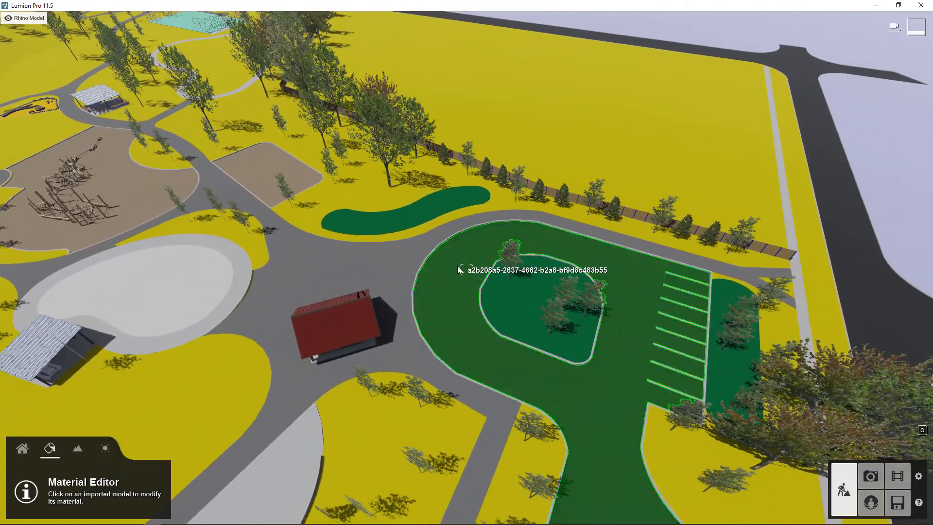
click(441, 288)
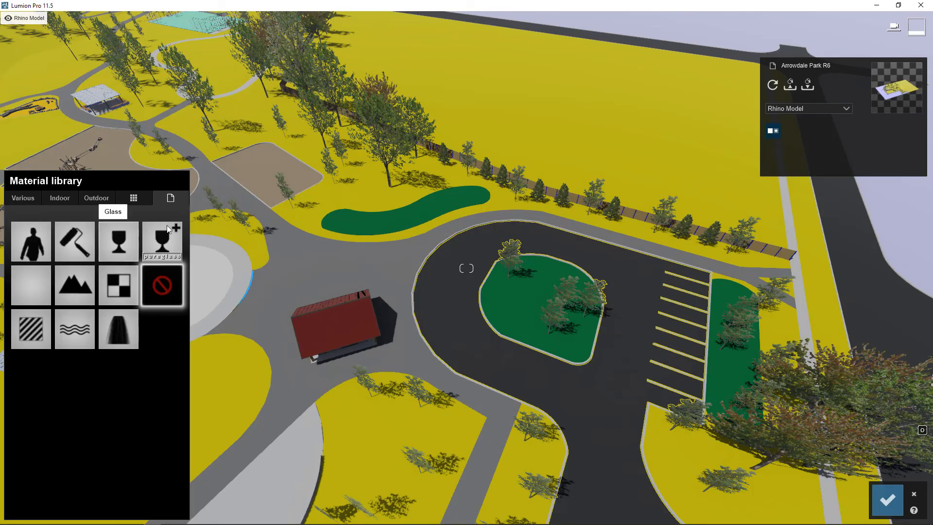
Look over the park model and browse the library's stone, soil, water, wood and leaves materials.
mouse_move(500, 270)
right_down()
mouse_move(427, 256)
mouse_move(496, 264)
right_up()
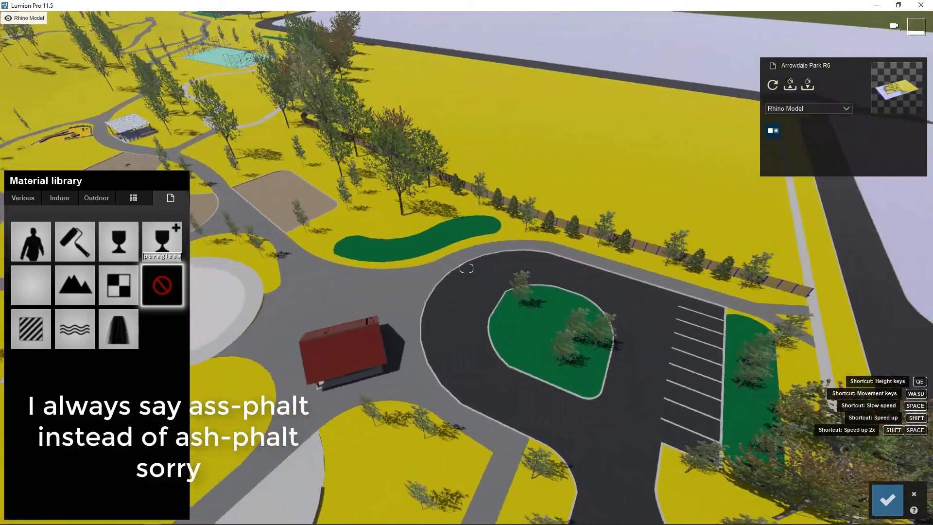
right_drag(566, 295, 579, 302)
right_drag(538, 159, 504, 328)
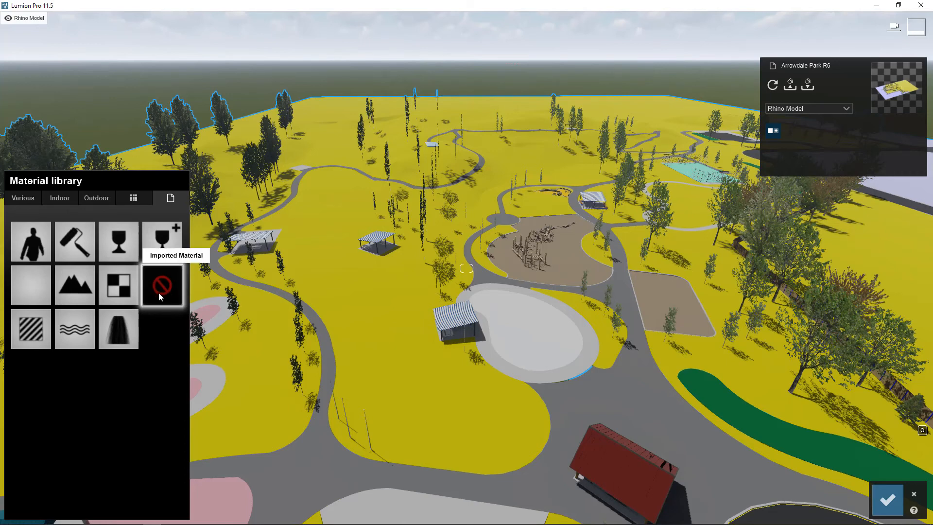
click(19, 198)
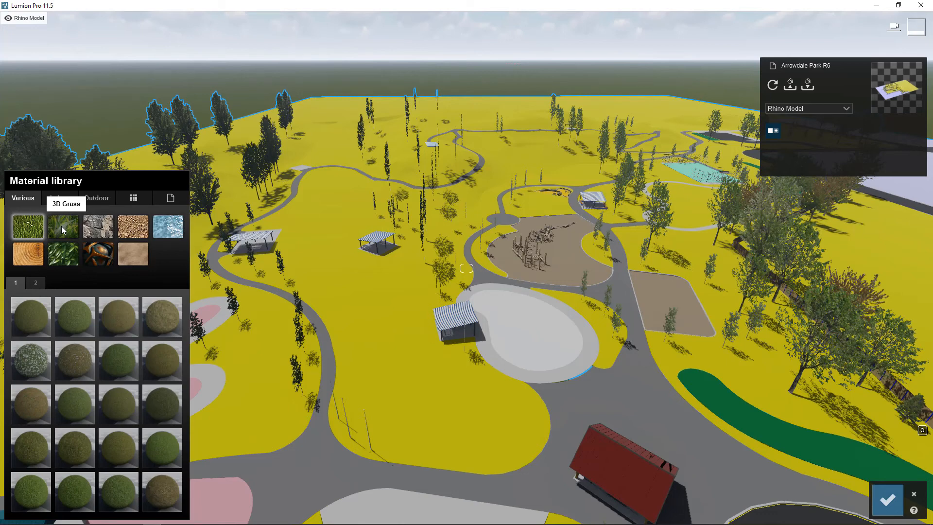
click(99, 231)
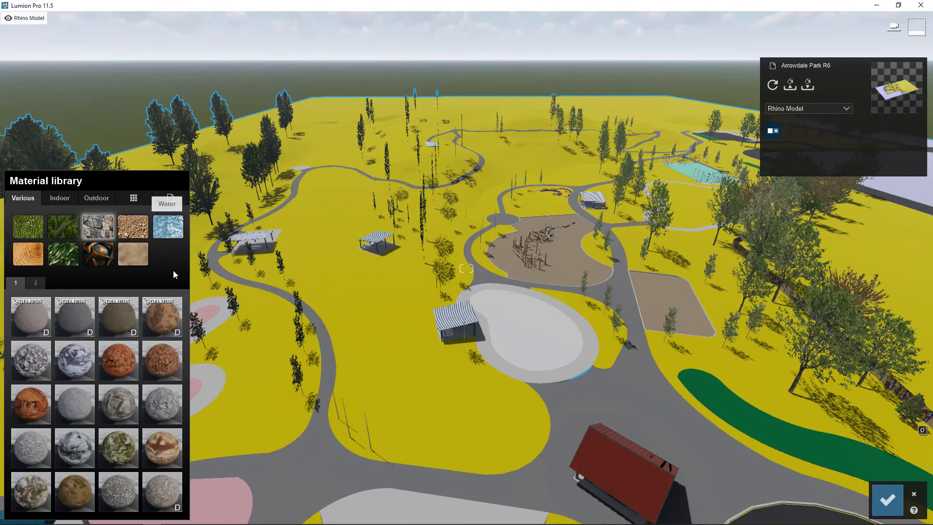
click(134, 227)
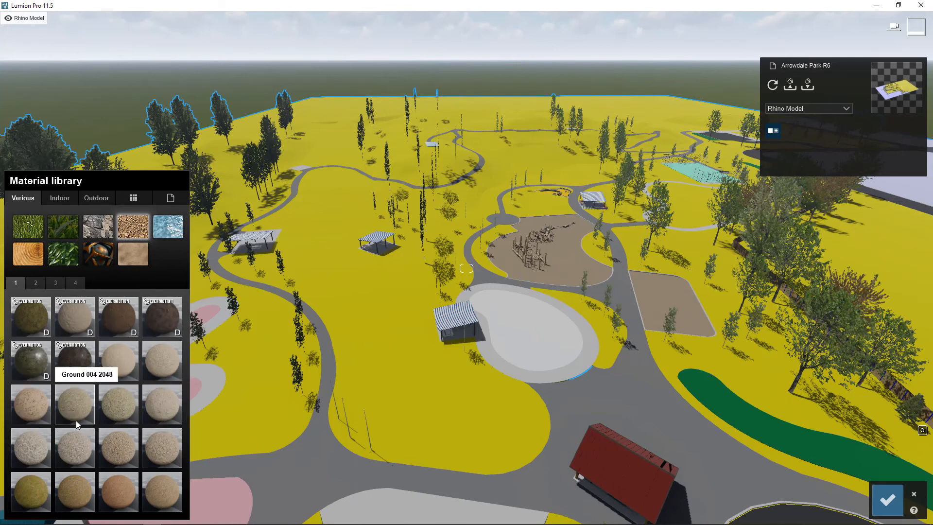
click(167, 228)
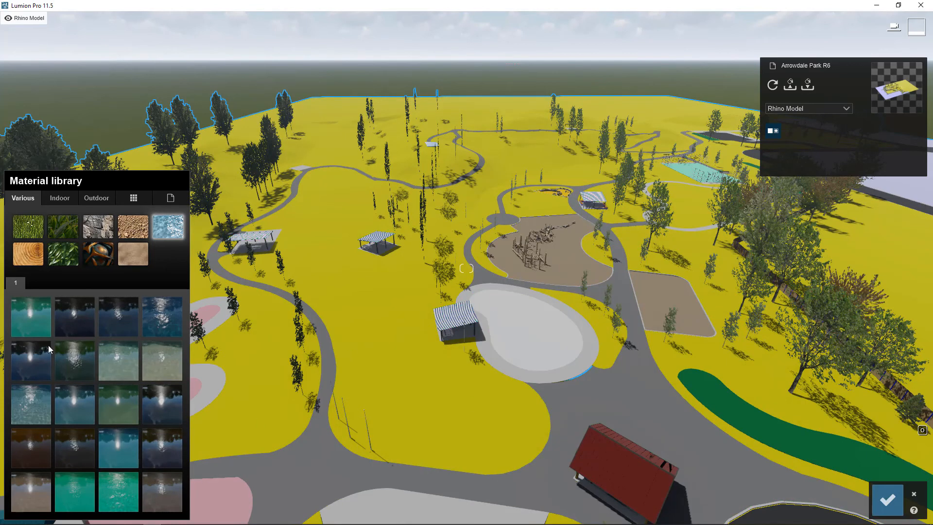
click(20, 259)
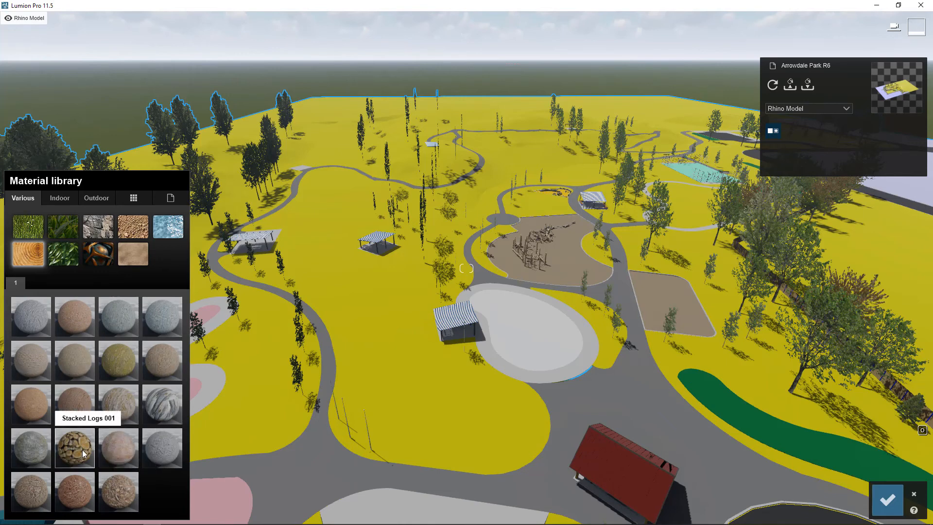
click(63, 255)
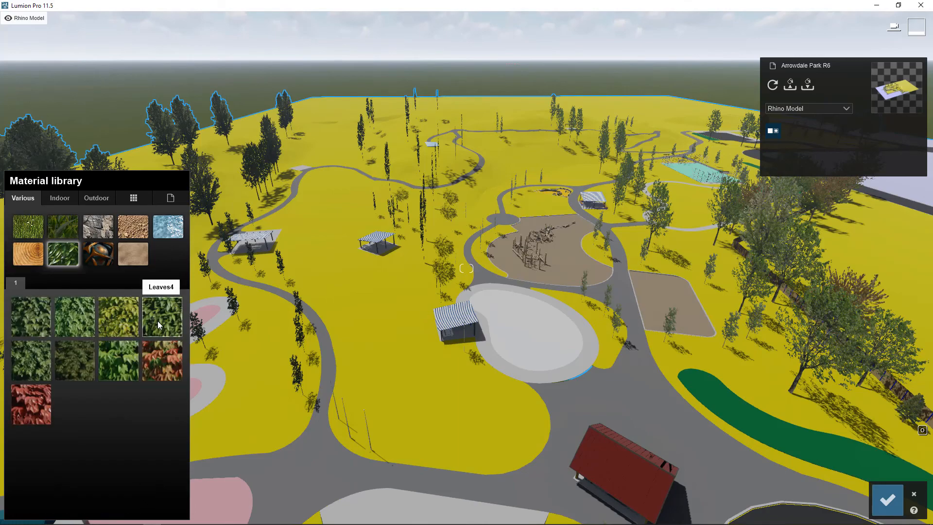
Apply the Leaves4 material to the curved green planting bed beside the asphalt parking loop.
right_drag(614, 303, 763, 362)
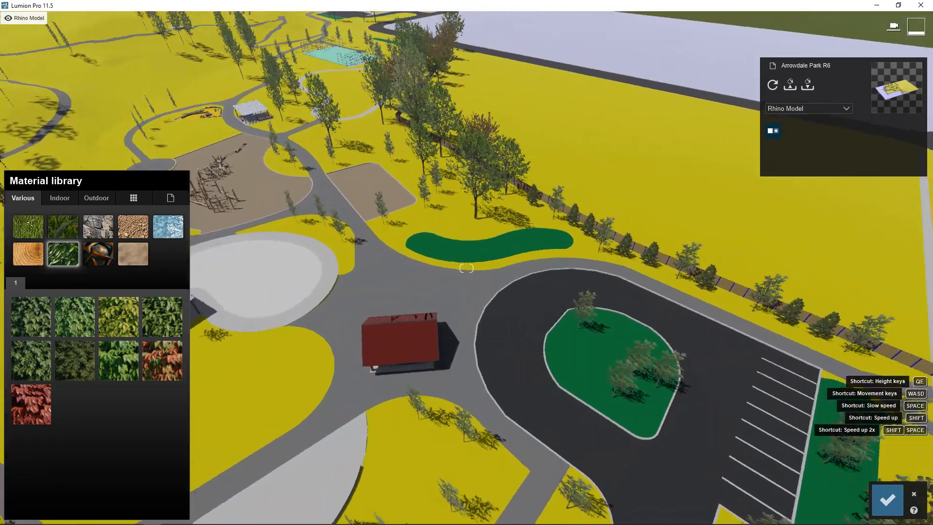
right_drag(480, 235, 430, 212)
key(w)
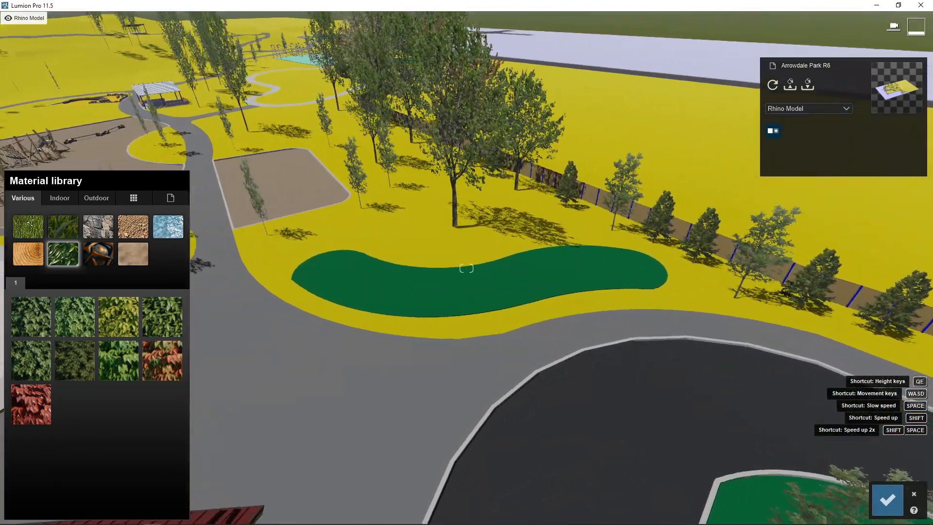
key(w)
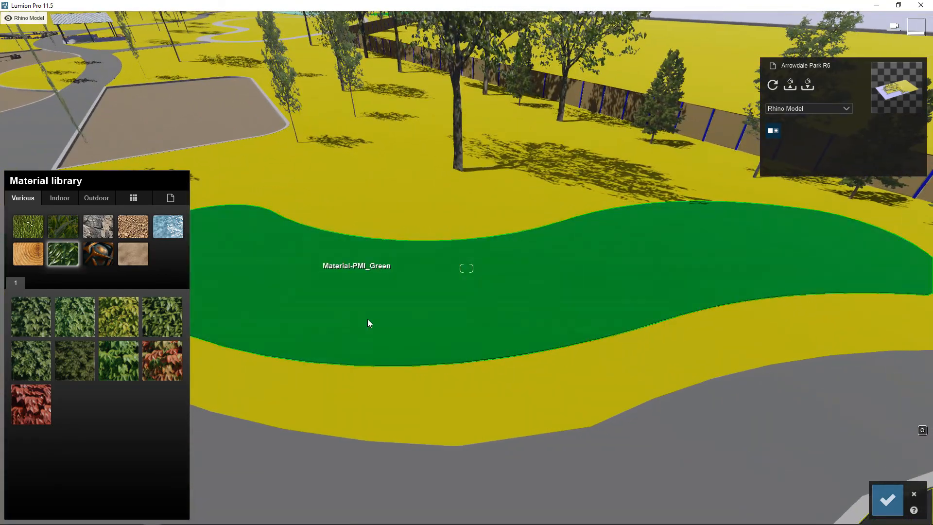
right_drag(357, 321, 308, 307)
click(352, 295)
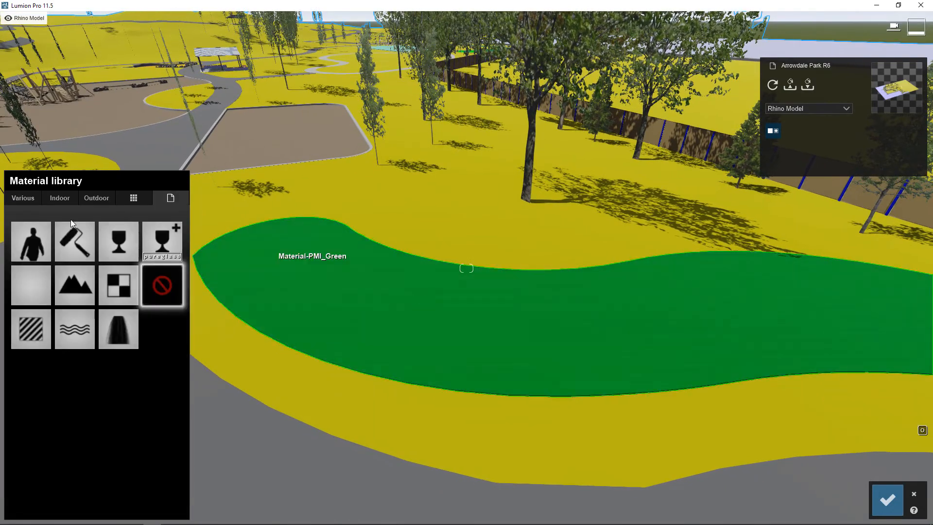
click(29, 199)
click(63, 257)
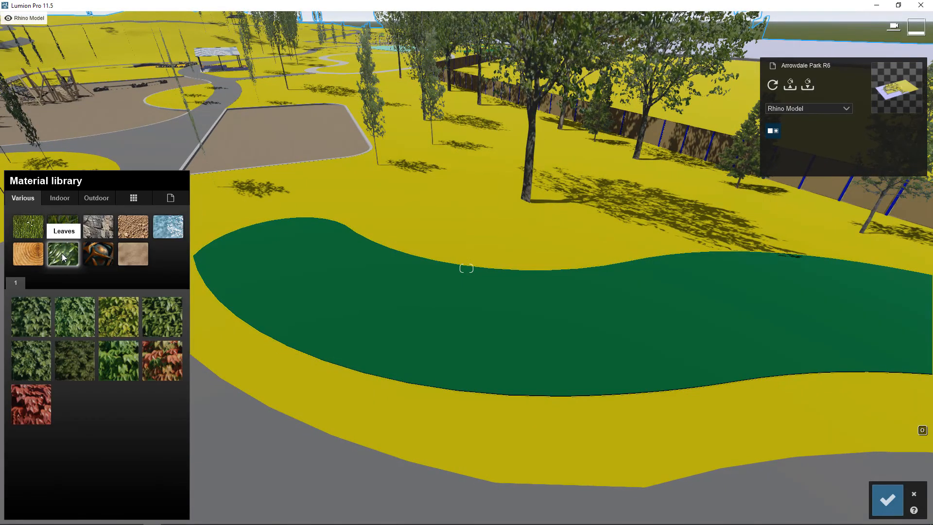
click(151, 314)
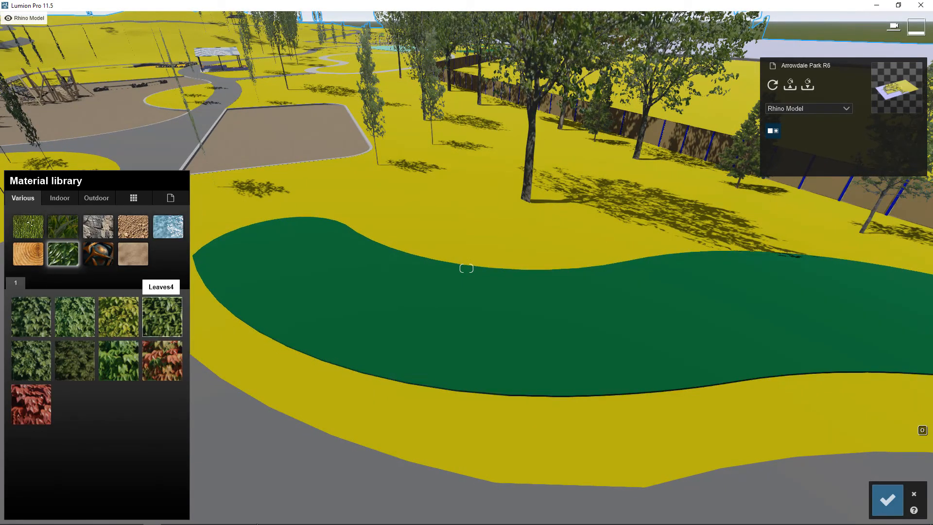
Inspect the leafy planting bed up close and try a different Spread setting for its Leaves4 material.
right_drag(530, 342, 503, 336)
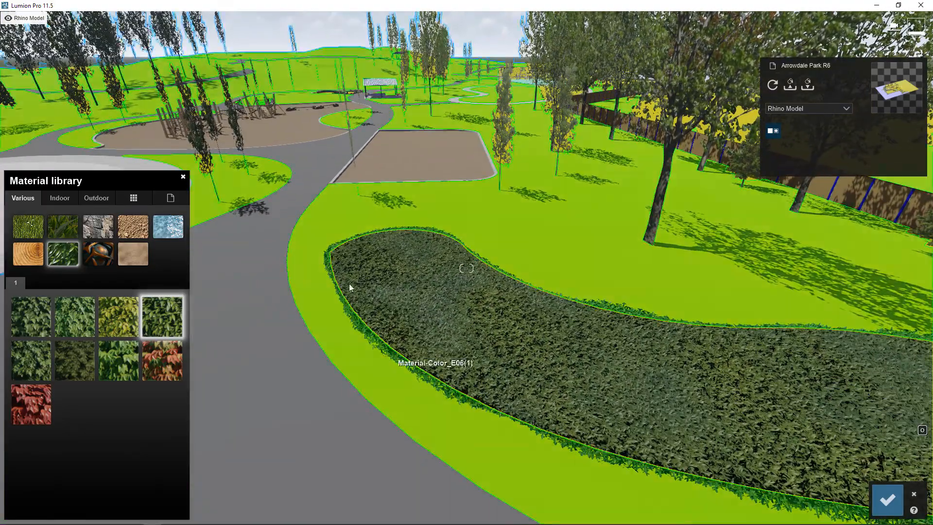
right_drag(390, 360, 388, 362)
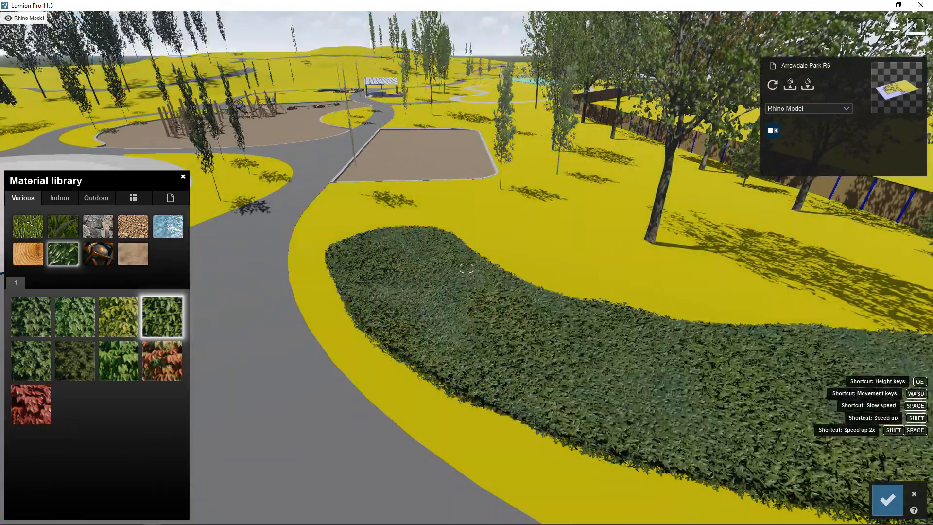
right_drag(573, 311, 484, 316)
key(w)
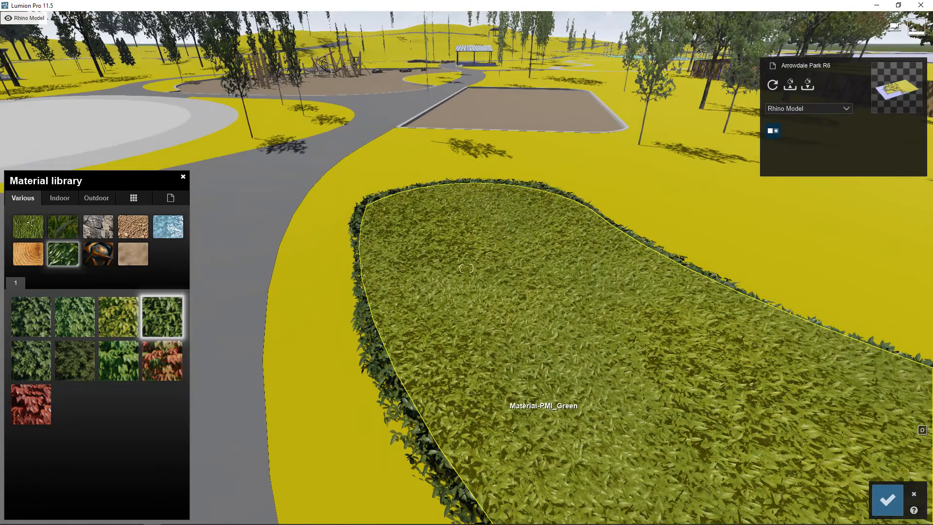
right_drag(500, 402, 327, 266)
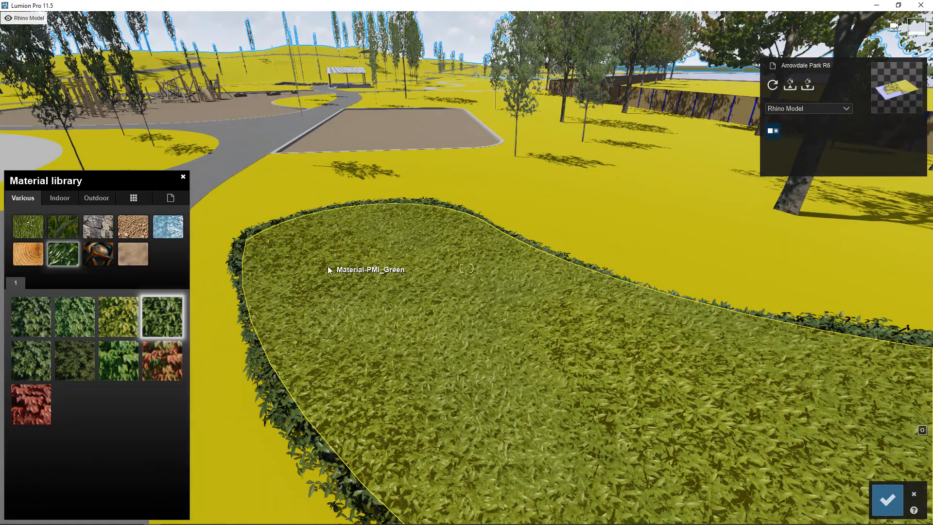
click(328, 270)
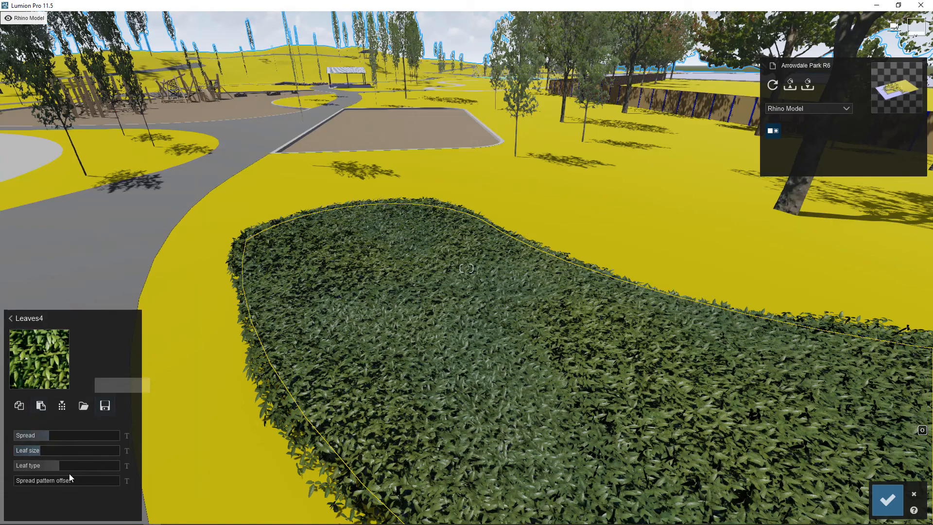
mouse_move(54, 437)
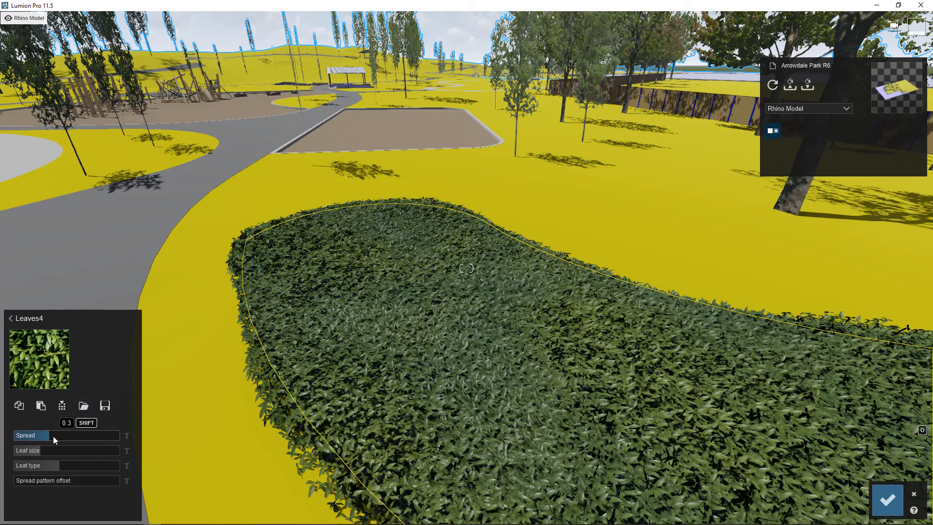
drag(54, 436, 15, 481)
Try Leaves3 and the red-and-green autumn leaves as alternative materials on the planting bed.
click(14, 330)
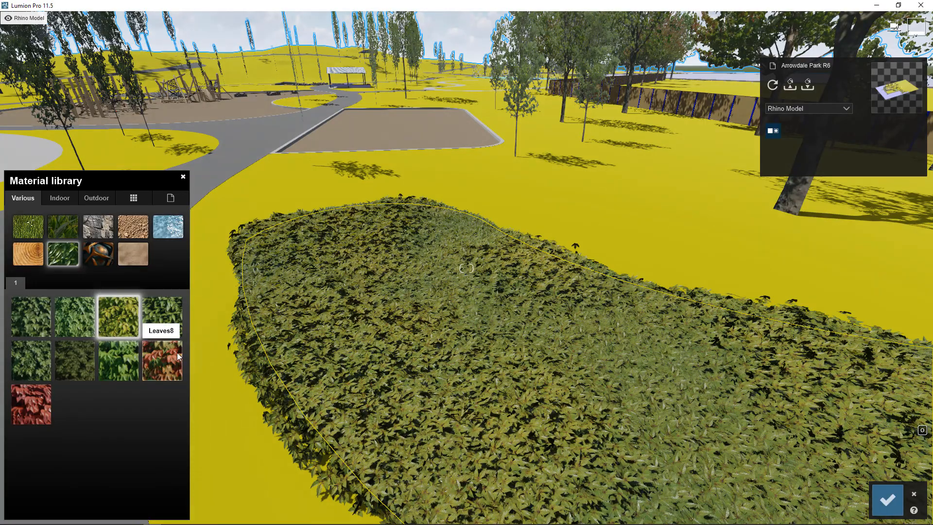
click(175, 354)
right_drag(378, 413, 488, 336)
key(s)
key(w)
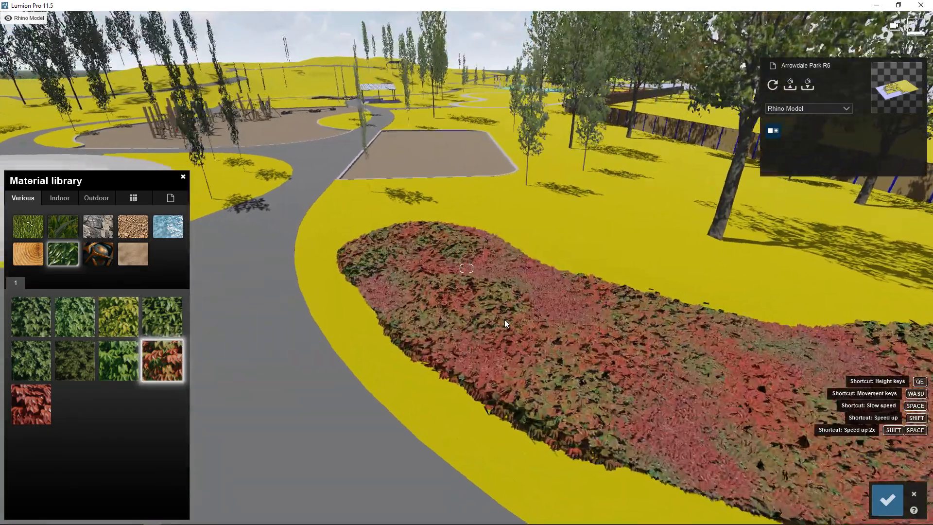
Replace the planting bed's leaves with the Ground 036 2048 grass material and examine its texture up close.
click(37, 228)
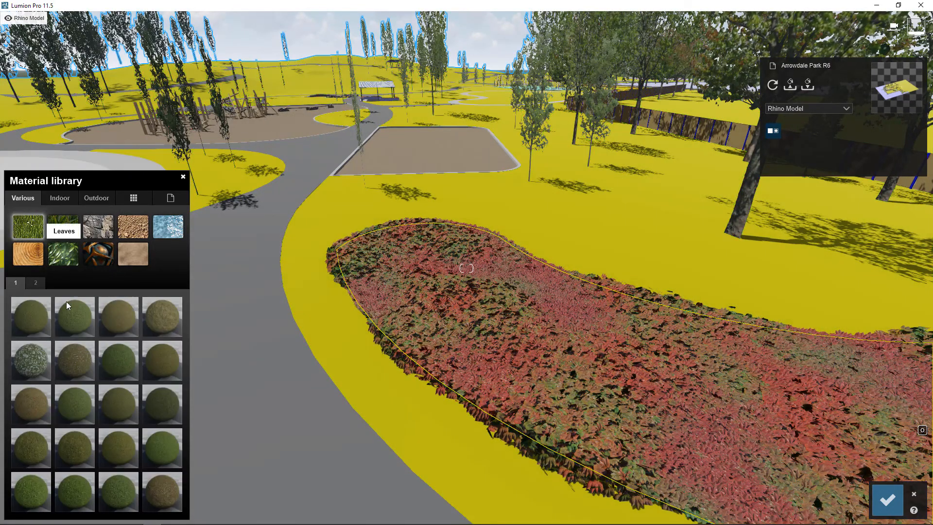
click(162, 448)
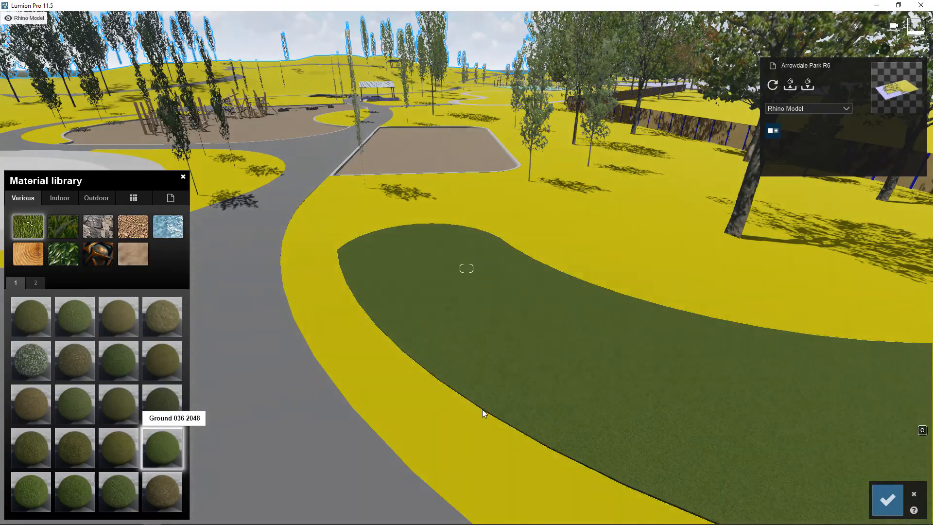
key(w)
mouse_move(455, 313)
right_down()
mouse_move(456, 360)
mouse_move(455, 313)
mouse_move(465, 315)
right_up()
key(w)
key(w)
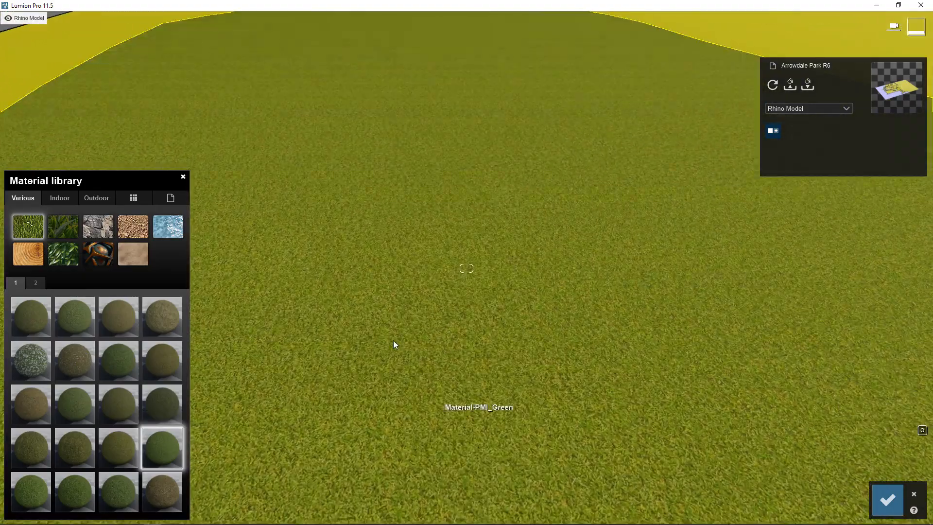
right_drag(486, 379, 474, 362)
key(w)
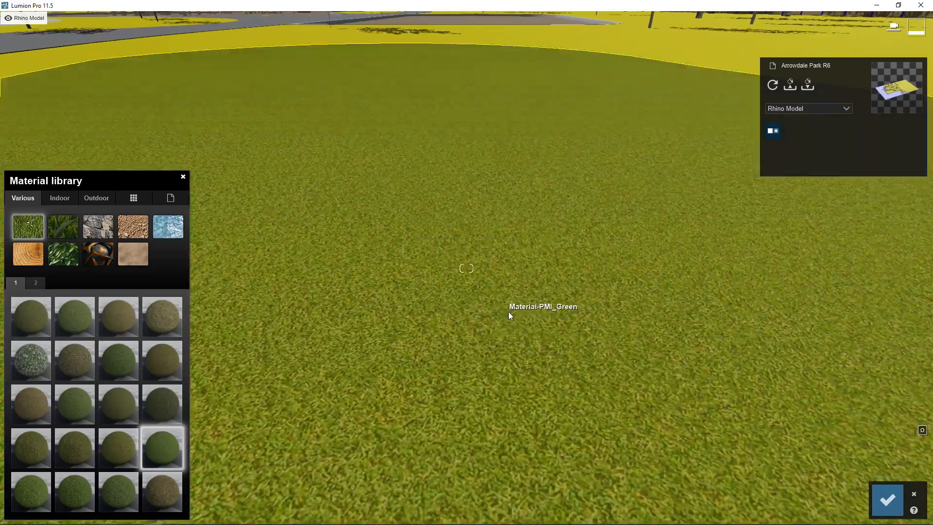
Switch the planting bed to the Ground 037 1024 grass material and view the whole bed.
key(s)
click(35, 485)
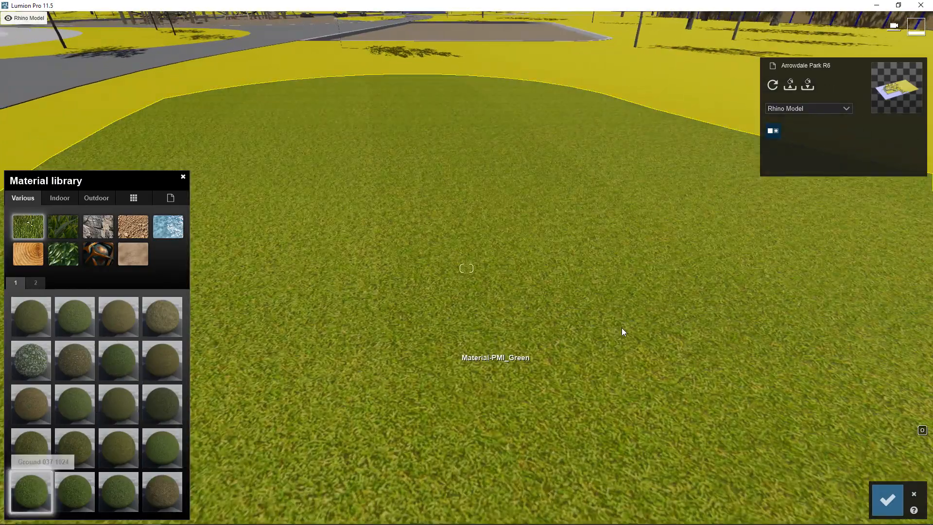
key(s)
right_drag(467, 268, 412, 305)
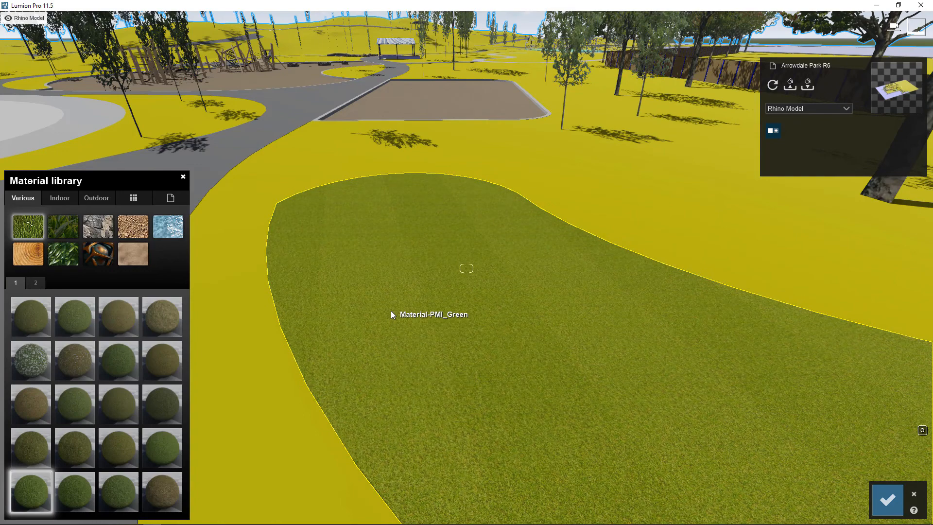
Test a red tint on the bed's Ground 037 1024 material with Colorization at 0.4, and remove the tint again.
click(408, 254)
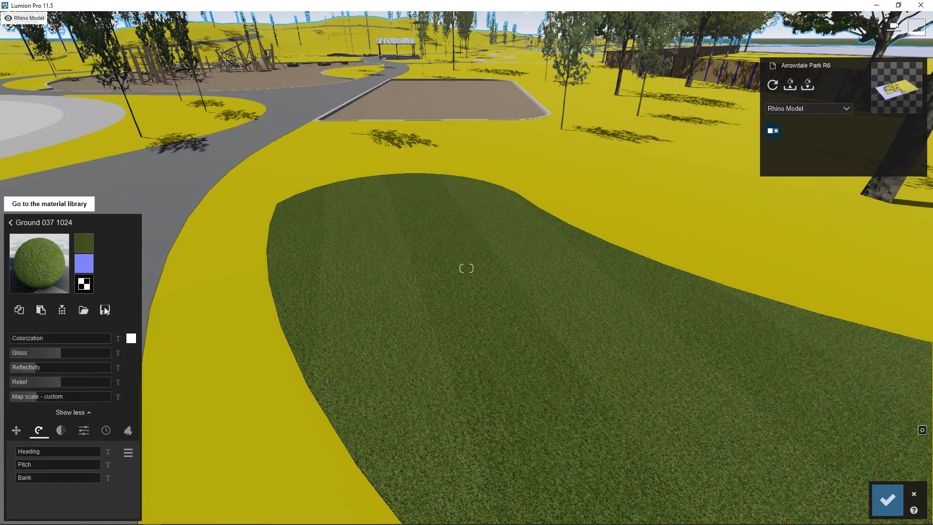
mouse_move(41, 340)
mouse_down()
mouse_move(82, 338)
mouse_move(29, 341)
mouse_up()
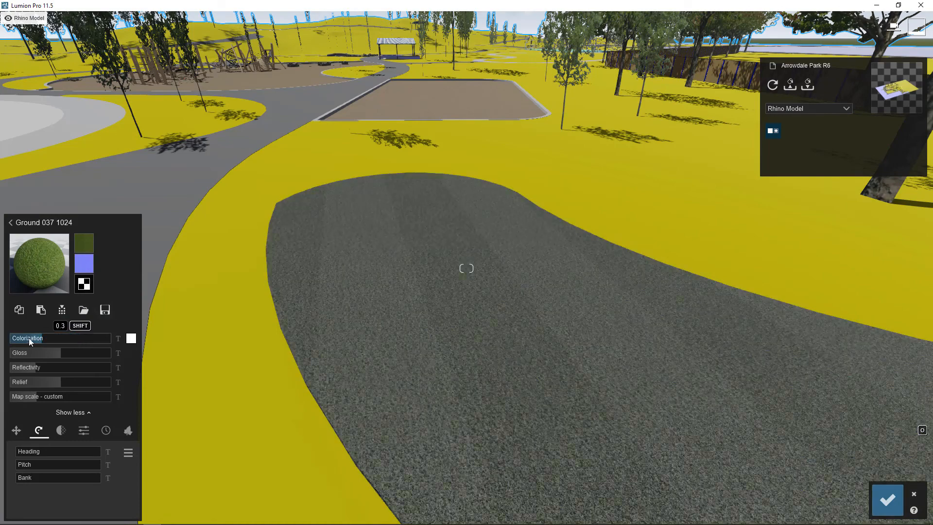
click(131, 339)
drag(190, 353, 214, 347)
click(55, 341)
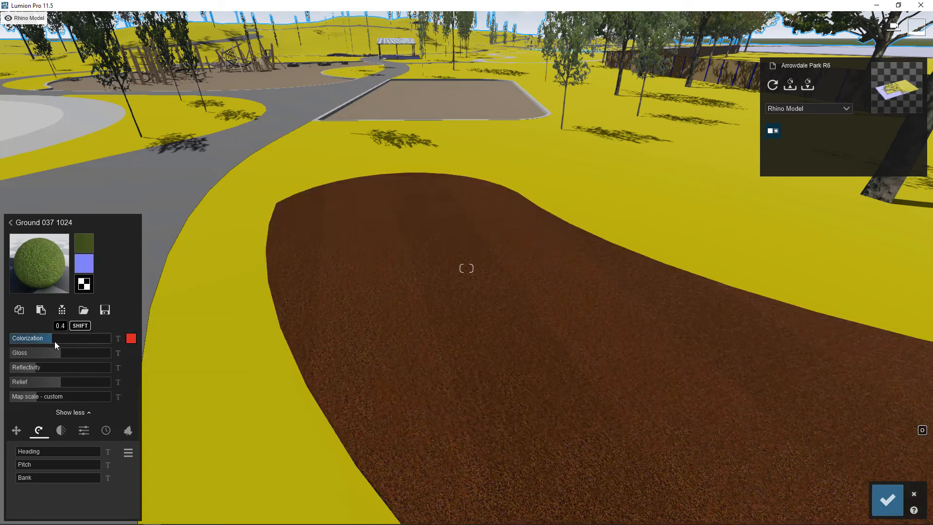
drag(46, 343, 12, 340)
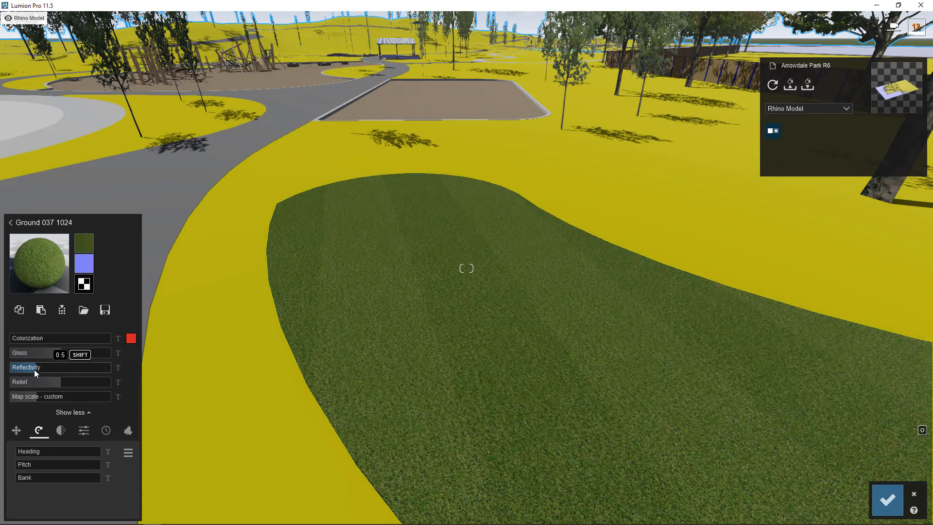
Test the grass material at a Reflectivity of 1.9, restore the lower reflectivity, and slightly increase its map scale.
drag(34, 369, 101, 367)
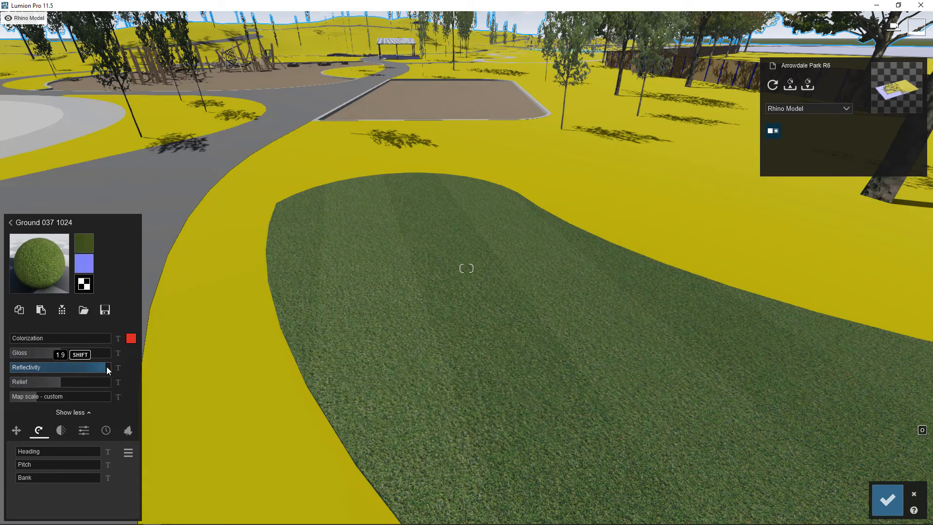
click(33, 367)
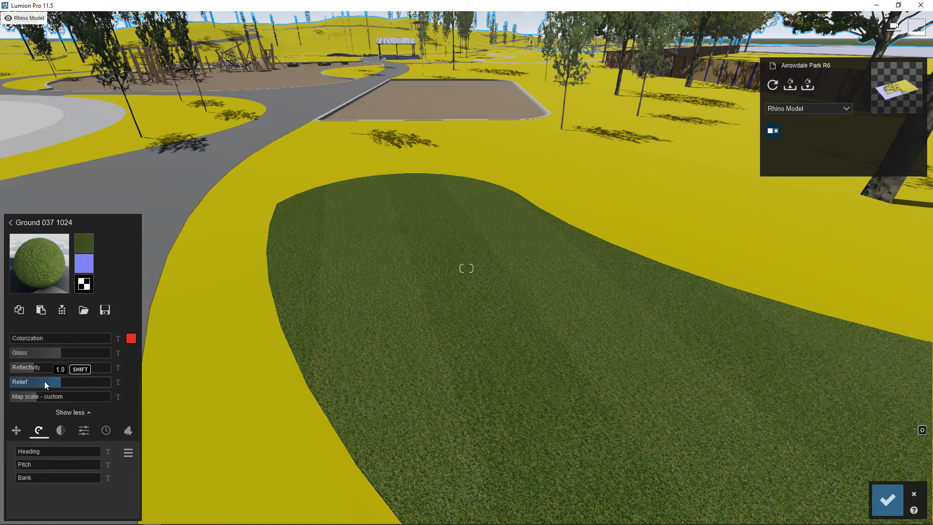
drag(39, 397, 43, 396)
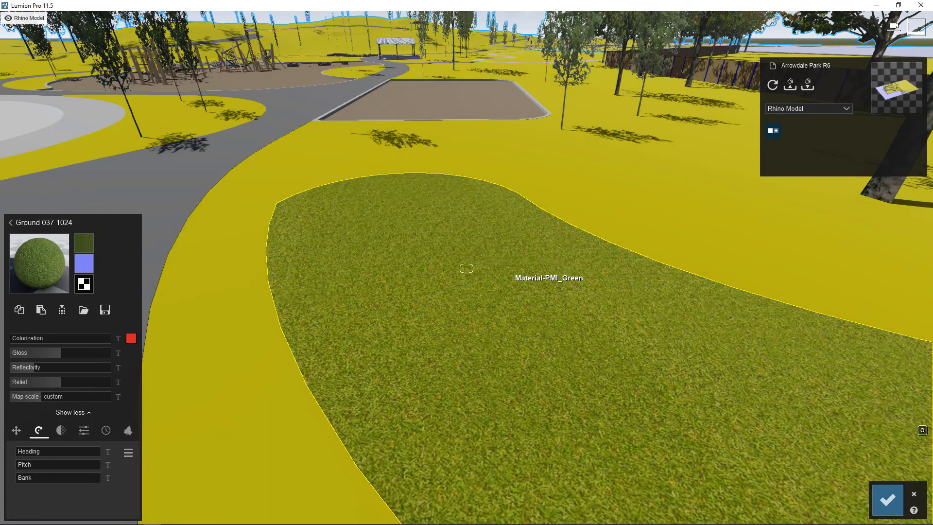
mouse_move(516, 287)
right_down()
mouse_move(494, 312)
mouse_move(523, 292)
right_up()
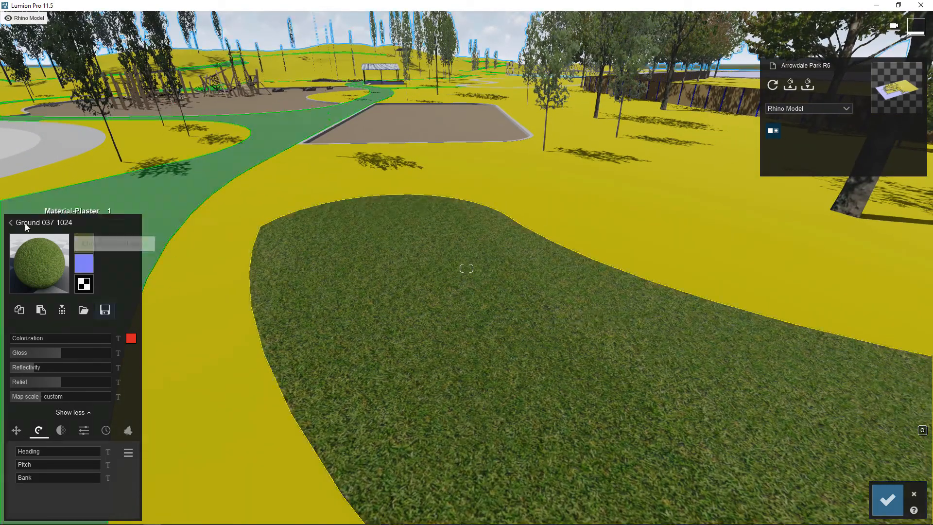
Browse the material library's indoor fabrics, glass and metals as well as the outdoor glass materials.
click(10, 222)
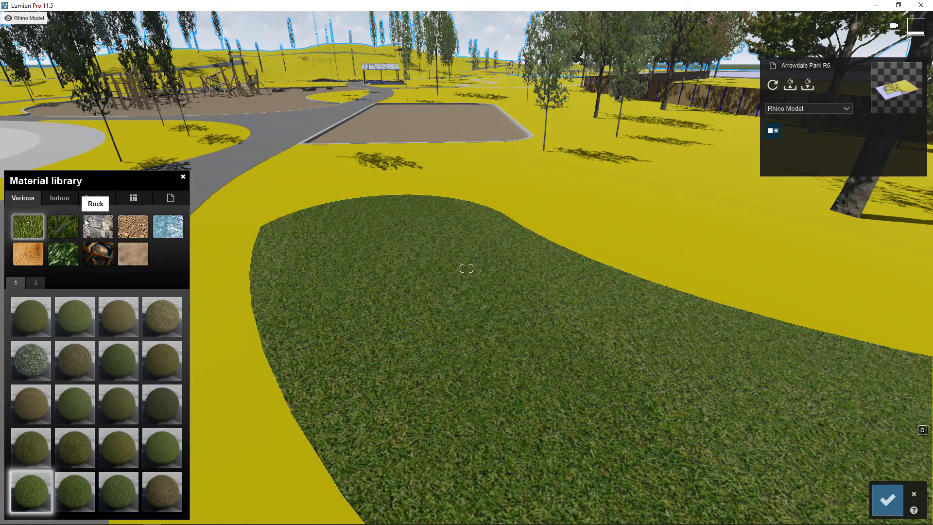
click(60, 198)
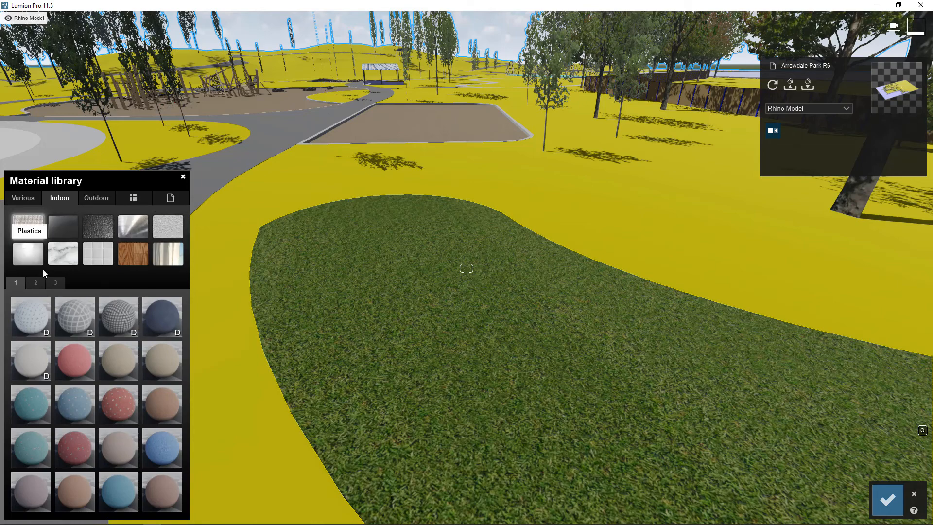
right_drag(267, 263, 445, 390)
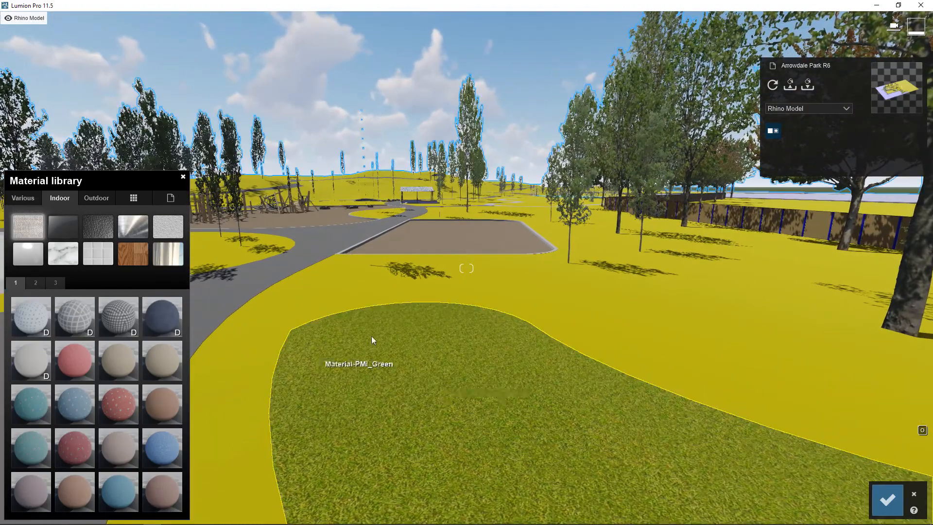
right_drag(296, 379, 225, 277)
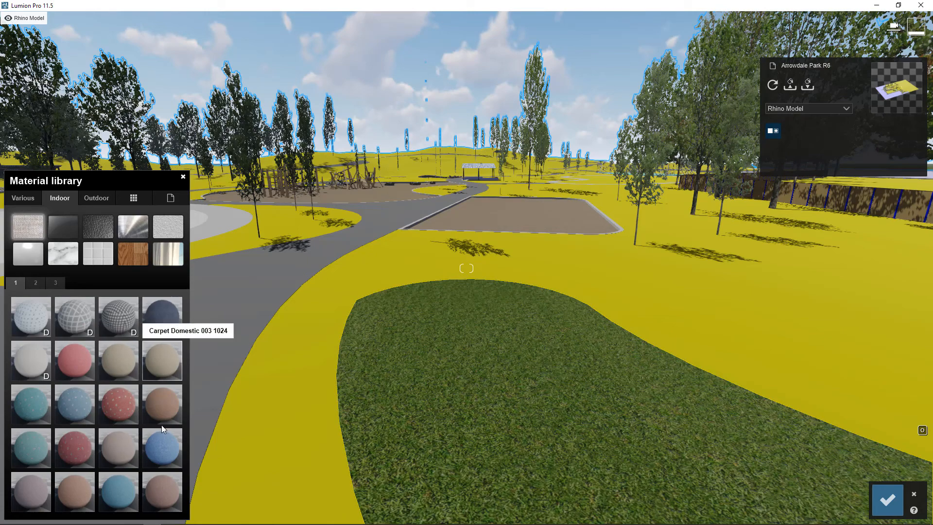
click(47, 285)
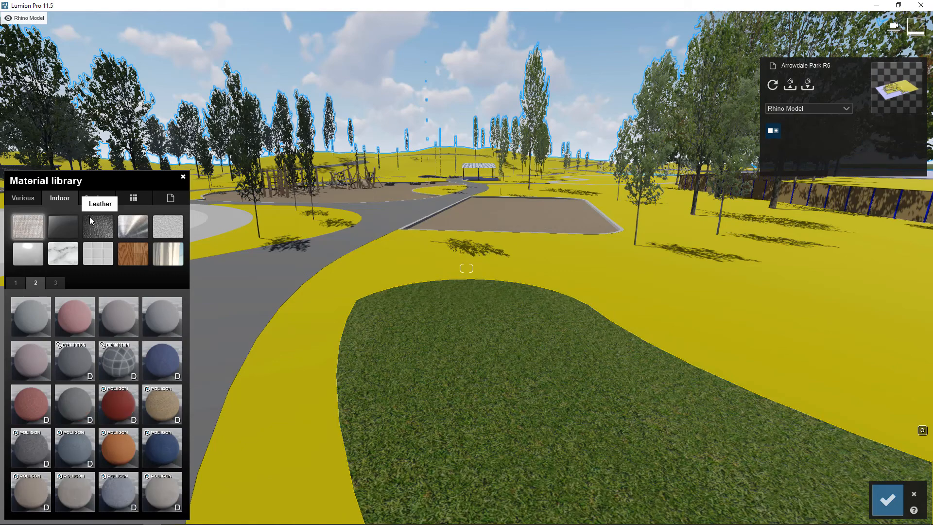
click(68, 226)
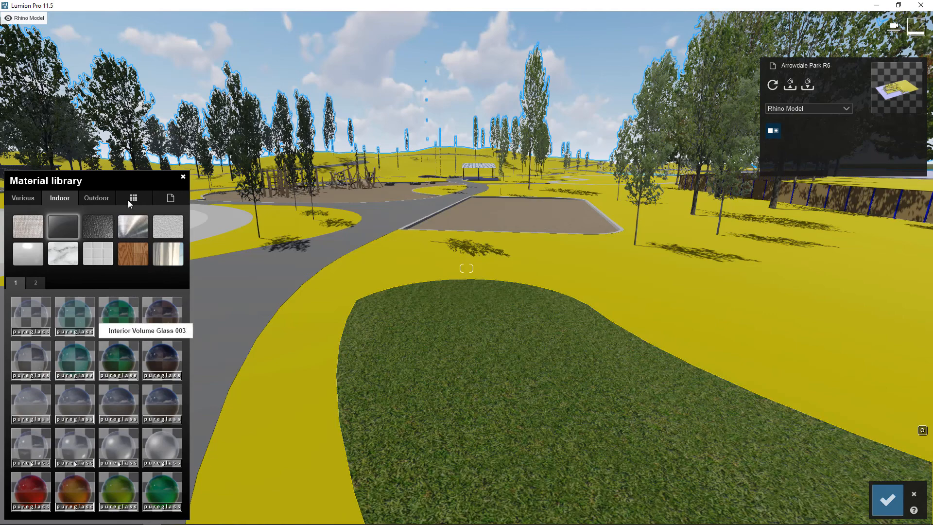
click(106, 197)
click(98, 225)
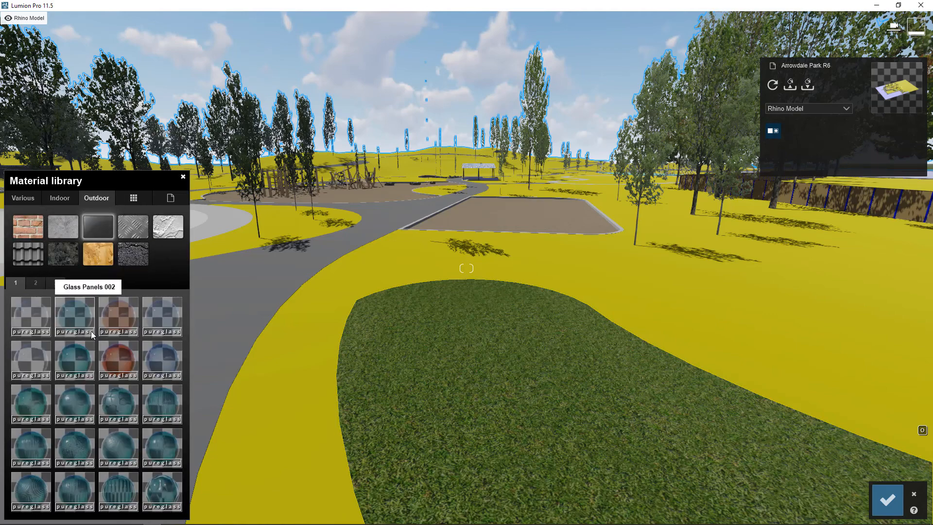
click(57, 199)
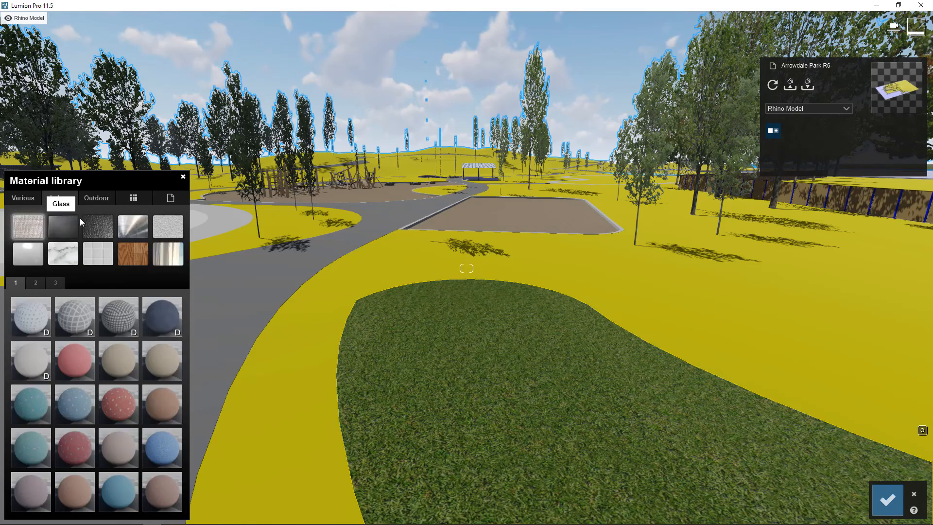
click(143, 227)
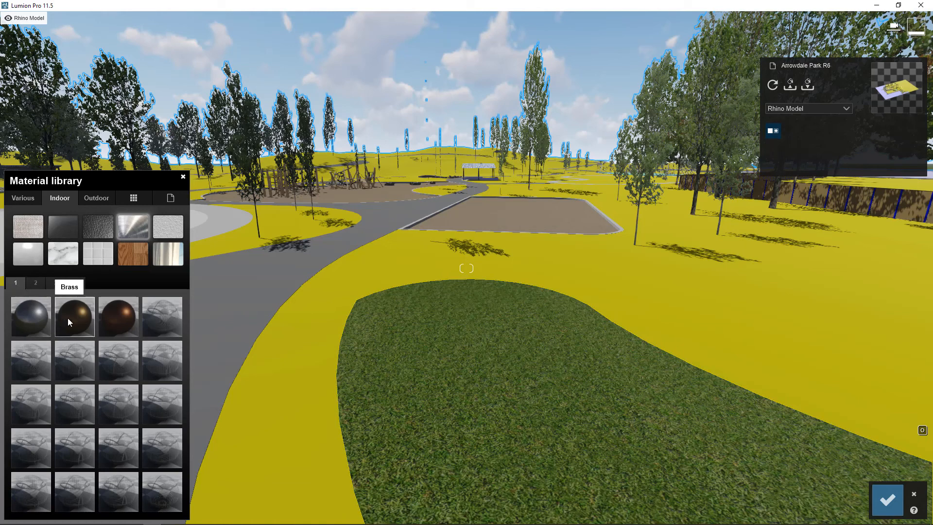
click(36, 282)
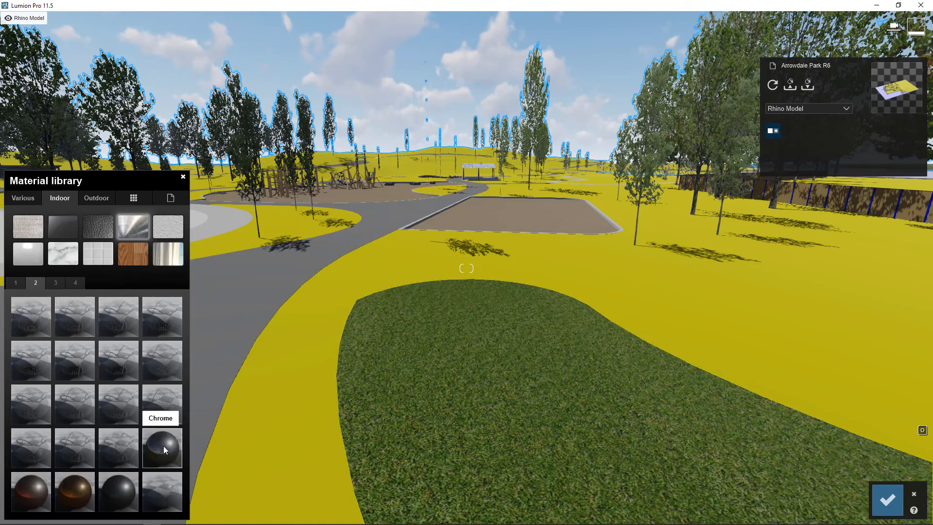
Select the light grey inner surface of the rounded plaza beside the picnic shelter.
right_drag(645, 383, 471, 335)
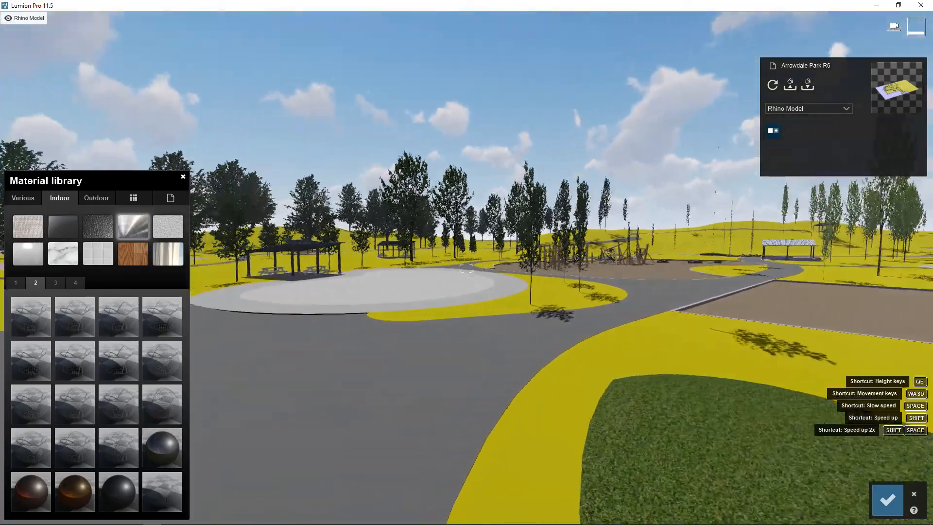
key(w)
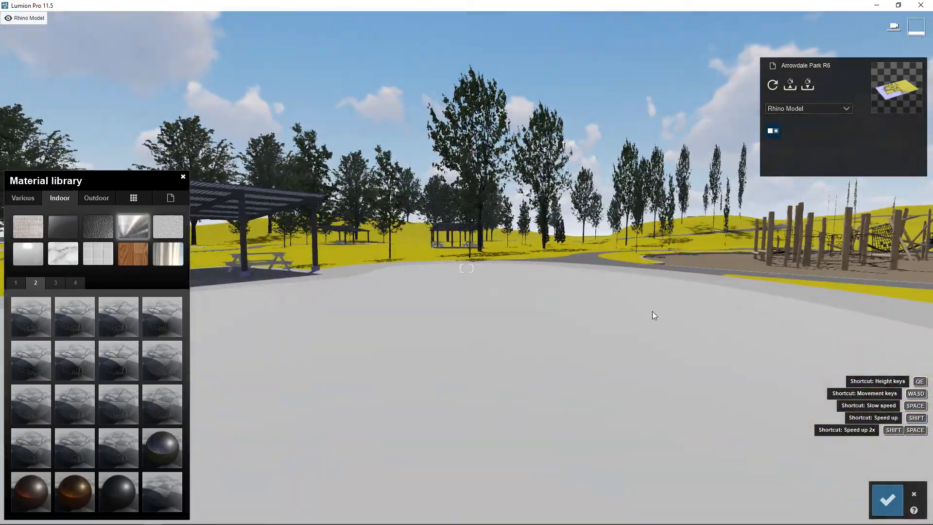
key(s)
right_drag(652, 310, 611, 269)
key(w)
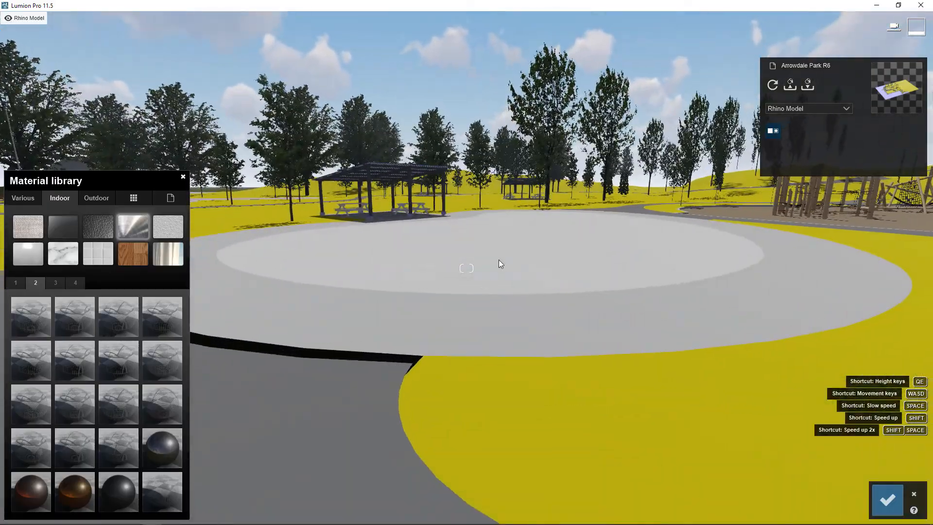
click(499, 260)
Try the indoor metal Aluminium on the plaza's inner surface and view its sky reflections up close.
click(53, 198)
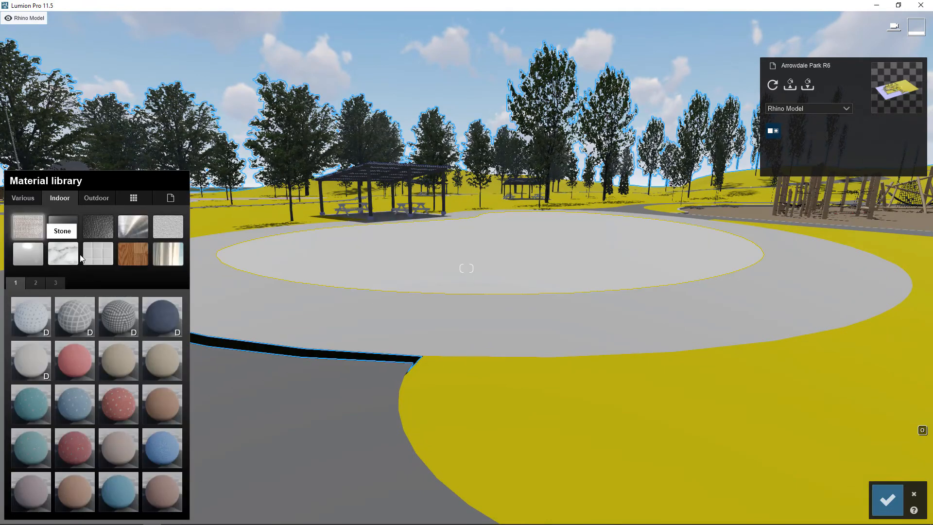
click(121, 233)
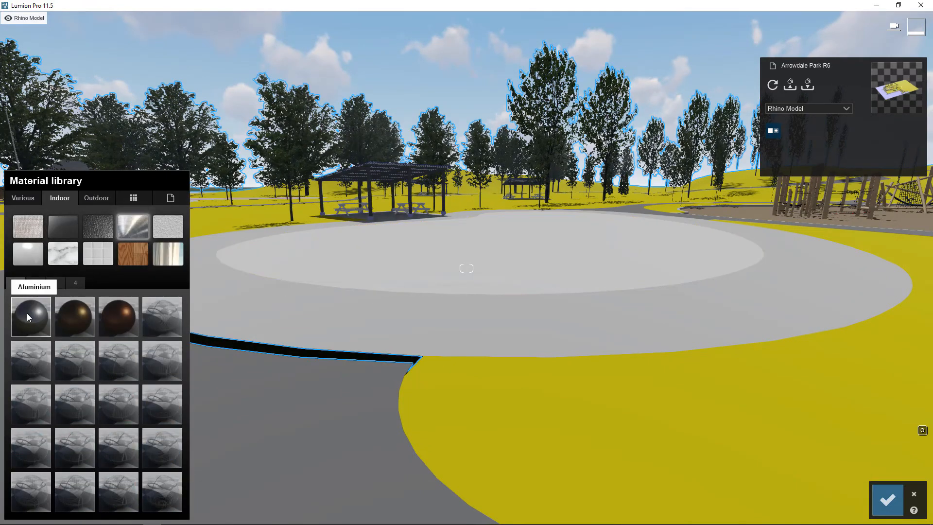
click(28, 316)
key(q)
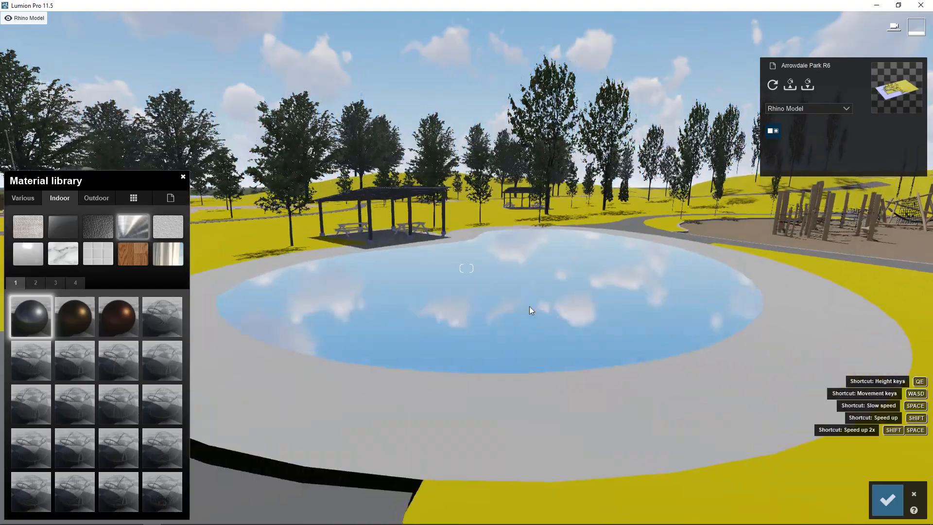
right_drag(539, 223, 541, 263)
key(w)
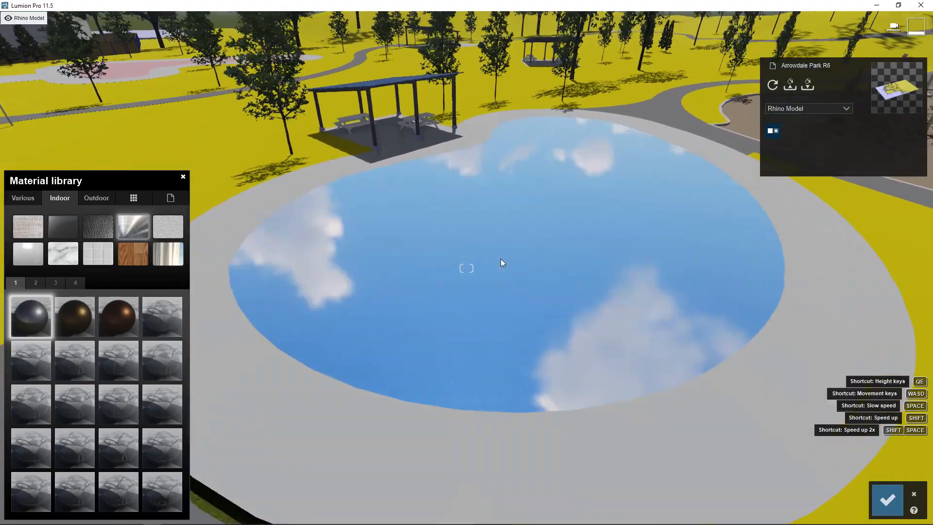
key(w)
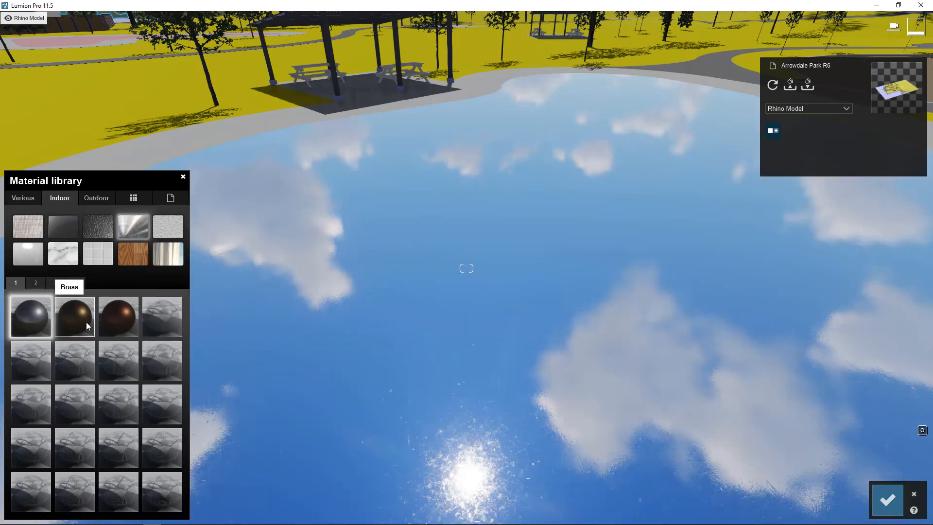
Try Brass and the Chrome metal as alternatives to Aluminium on the plaza's inner surface.
click(86, 321)
key(s)
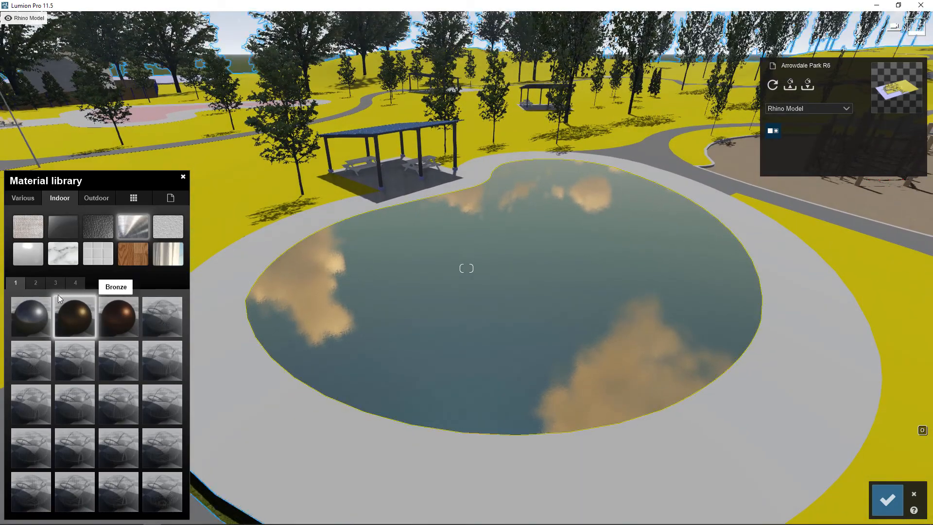
click(36, 283)
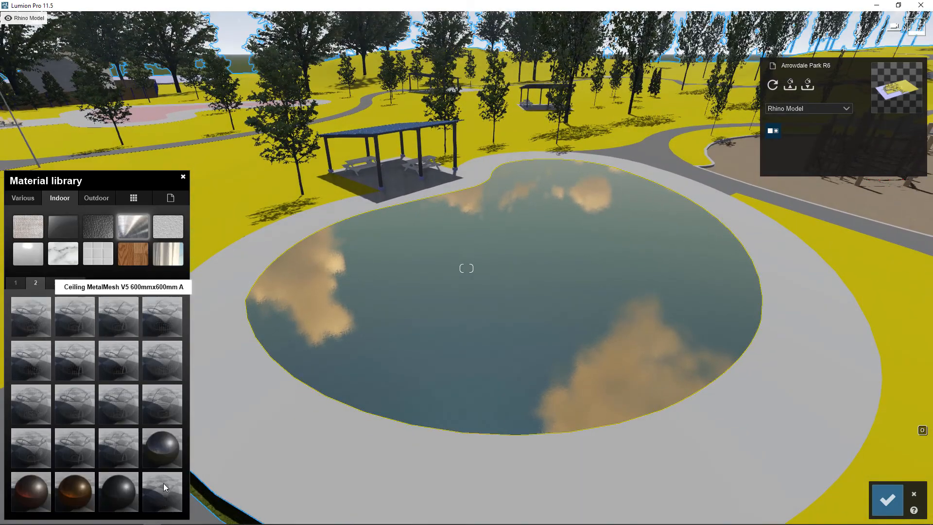
click(156, 448)
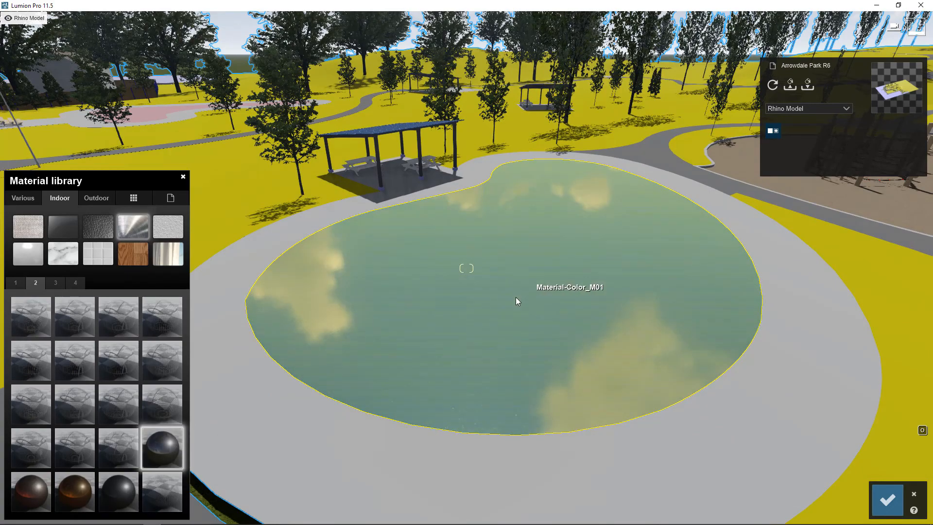
Examine the Chrome surface's reflections of the sky and sun from several distances and angles.
key(w)
right_drag(469, 334, 521, 158)
key(s)
key(s)
right_drag(512, 263, 497, 206)
key(s)
right_drag(497, 305, 483, 392)
key(w)
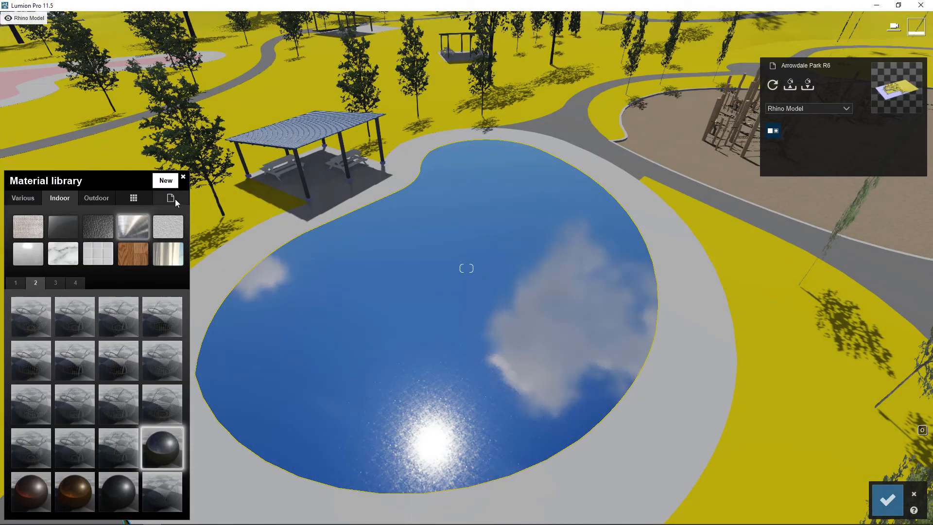
right_drag(473, 325, 319, 325)
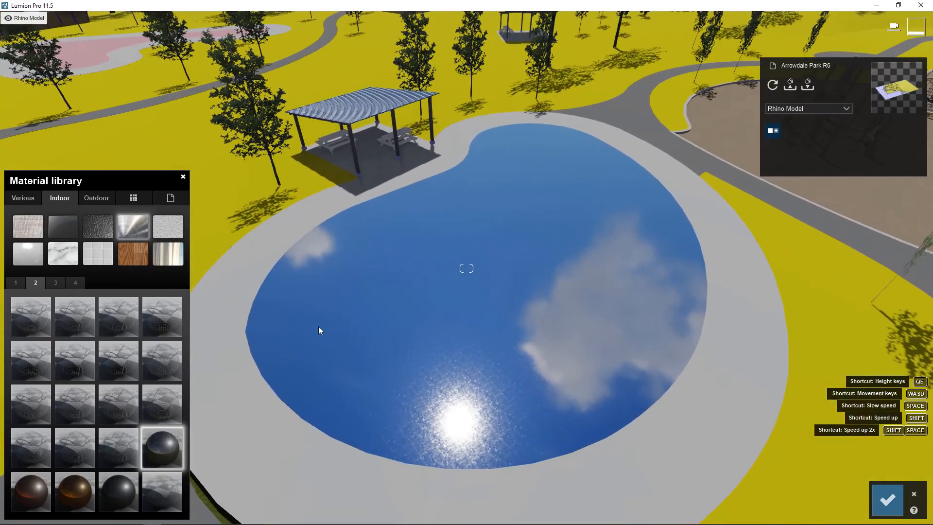
Reset the plaza's inner surface to its Imported Material.
click(174, 197)
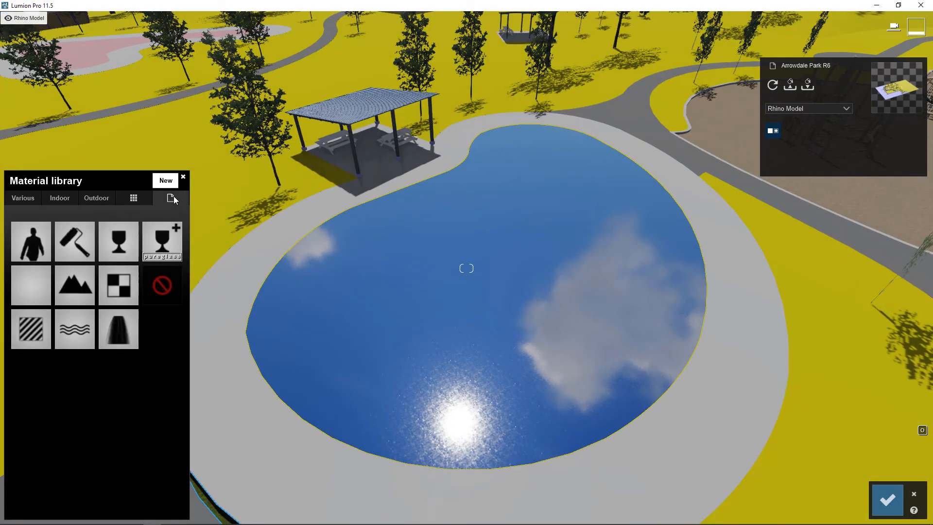
click(163, 286)
right_drag(466, 268, 492, 328)
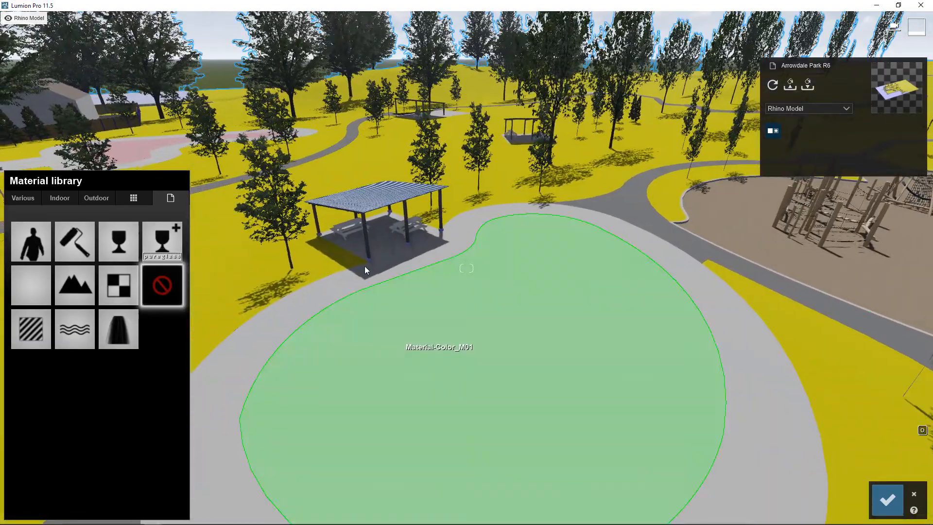
Apply the blue indoor material Linoleum 017 1024 to the plaza's inner surface and view its texture up close.
click(54, 204)
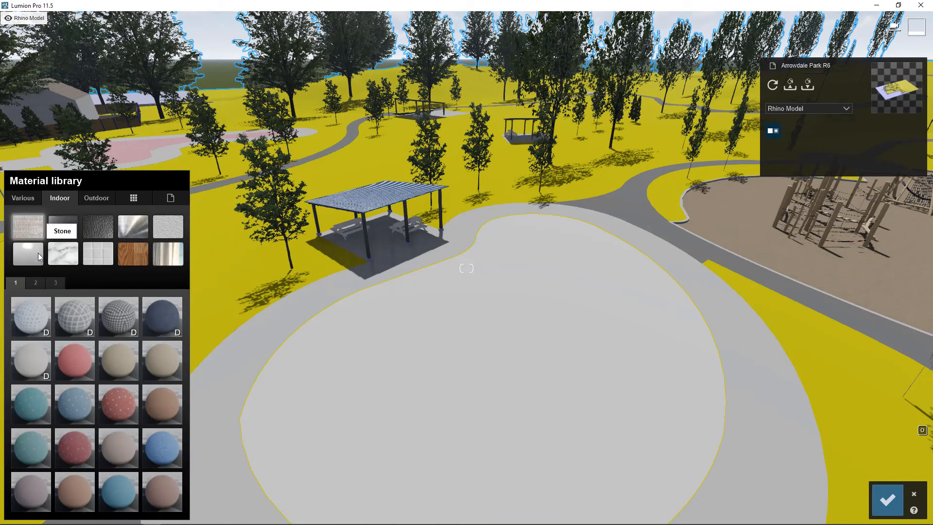
click(26, 254)
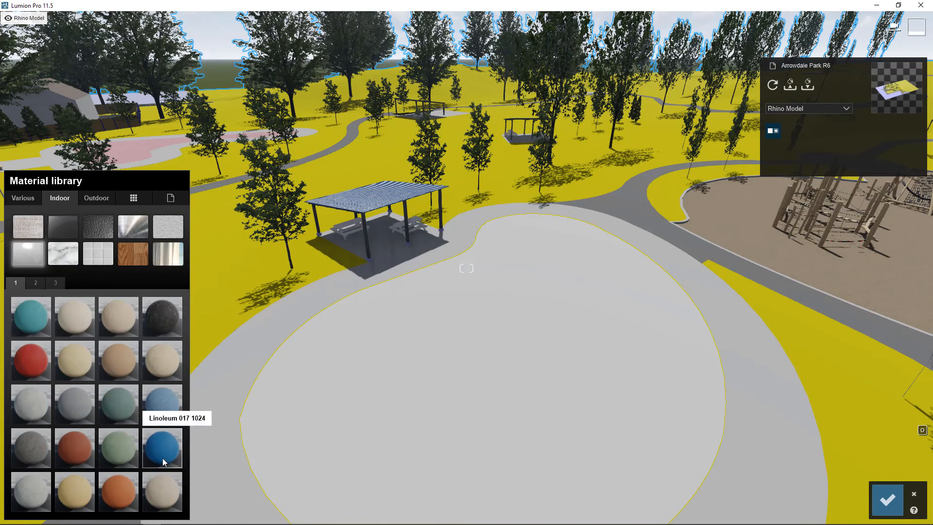
right_drag(627, 391, 811, 372)
right_drag(529, 365, 581, 369)
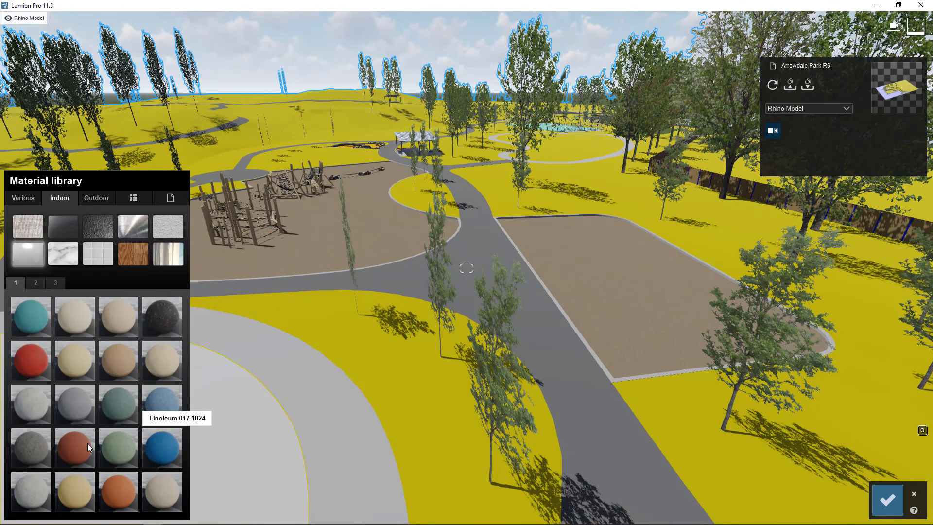
click(167, 452)
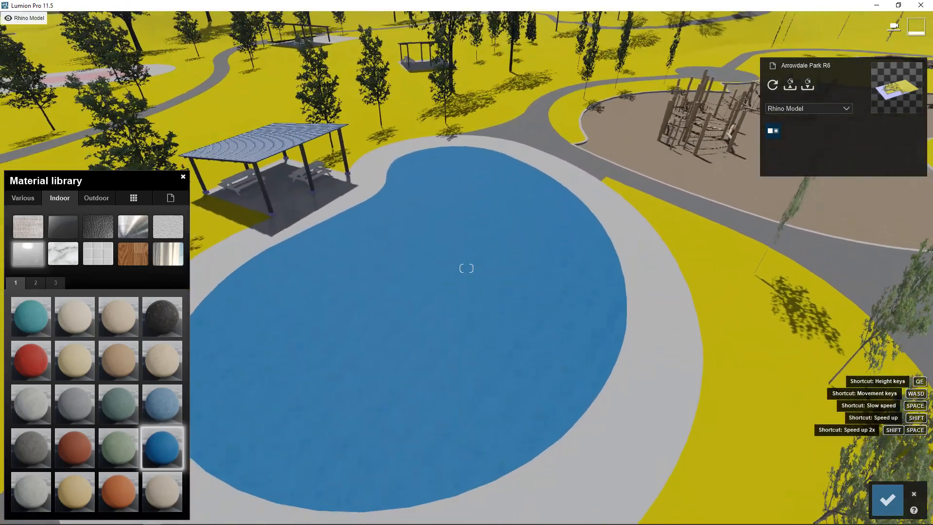
right_drag(478, 292, 459, 318)
scroll(448, 329, up, 3)
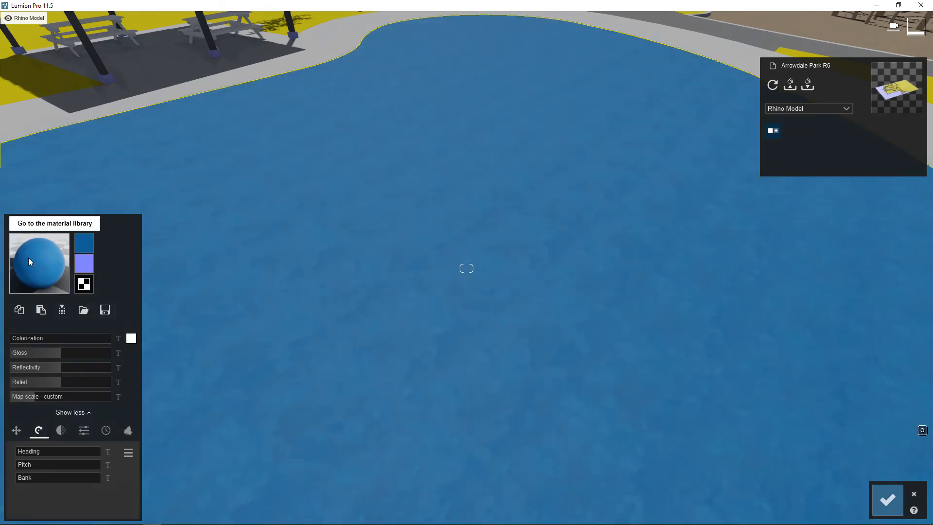
Choose a bright cyan as the Colorization color of the Linoleum 017 1024 material.
click(131, 338)
drag(235, 358, 237, 373)
click(217, 351)
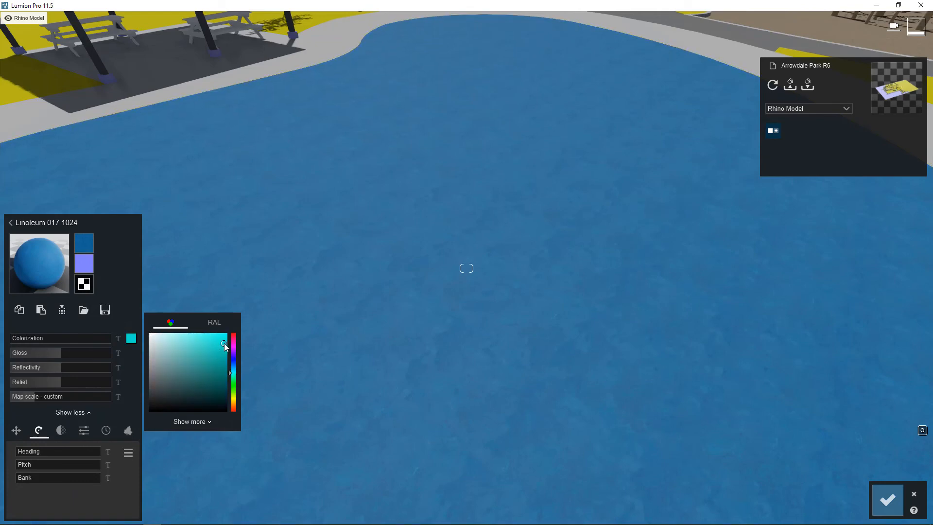
Raise the cyan Colorization of the plaza's Linoleum 017 1024 to most of its range and set its map scale to about 3.3.
mouse_move(77, 343)
mouse_down()
mouse_move(106, 340)
mouse_move(91, 349)
mouse_up()
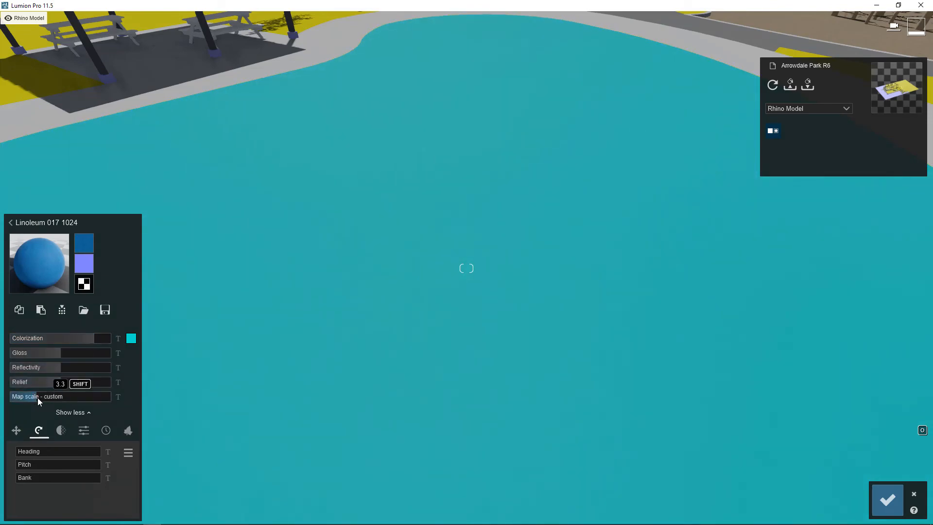
drag(37, 398, 38, 397)
right_drag(589, 281, 548, 206)
scroll(547, 206, down, 5)
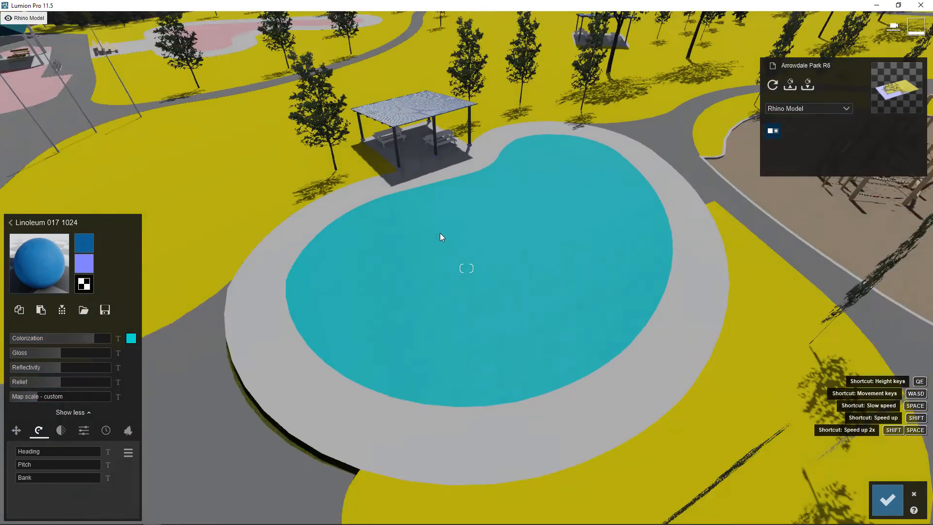
scroll(440, 237, down, 5)
right_drag(440, 237, 447, 194)
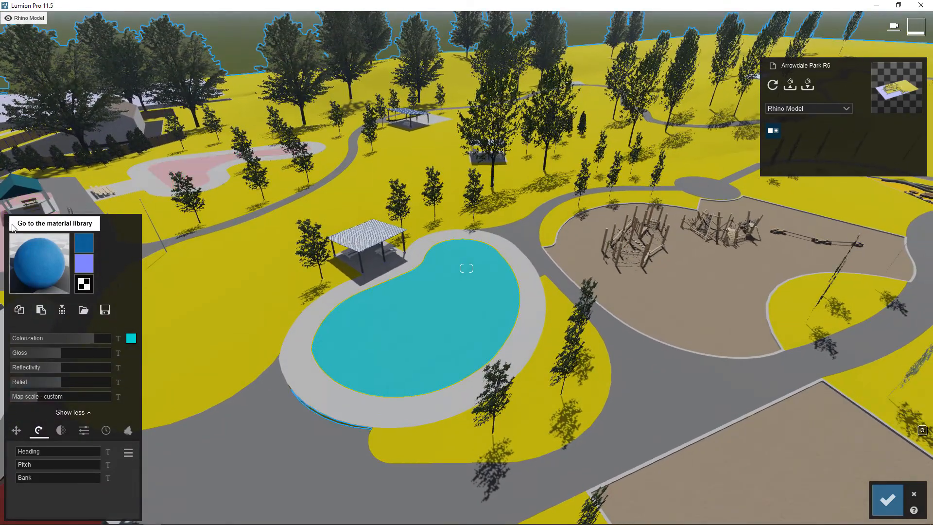
Reset the plaza's inner surface from the cyan linoleum to its Imported Material.
click(13, 227)
click(170, 198)
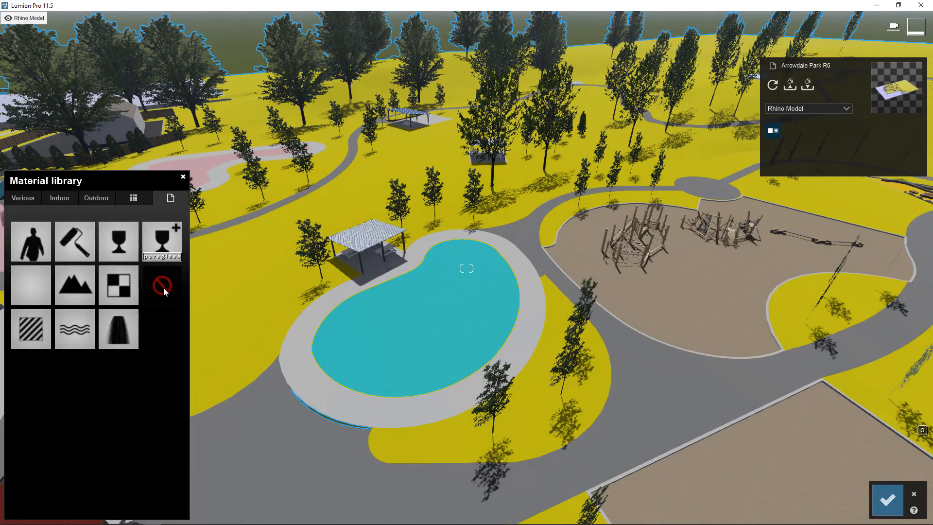
click(162, 286)
Try a light grey outdoor concrete and Concrete 019 1024 on the plaza's inner surface, comparing their textures up close.
click(100, 201)
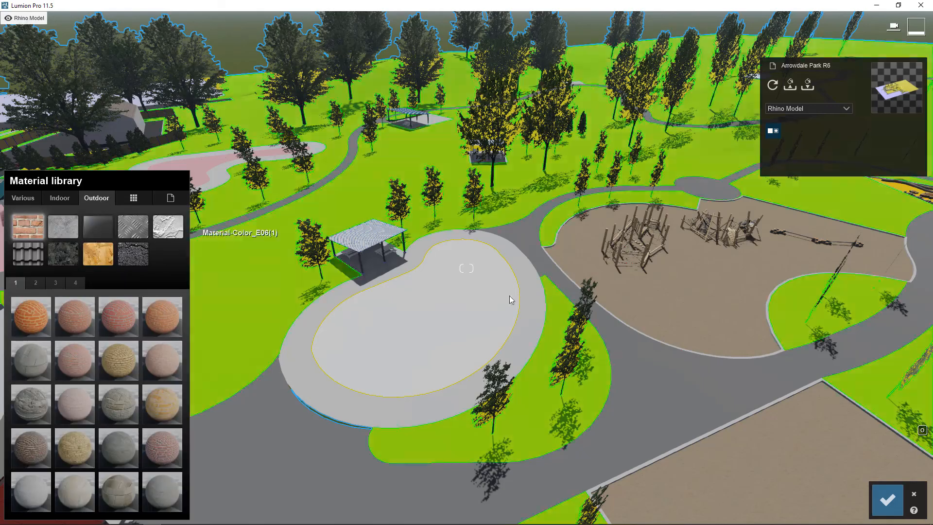
right_drag(510, 298, 384, 361)
scroll(383, 361, up, 3)
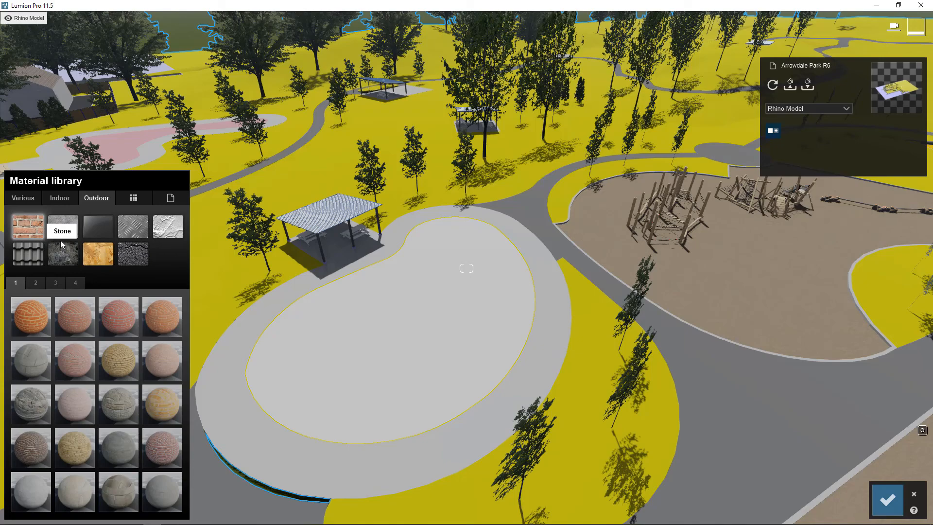
right_drag(515, 243, 479, 258)
key(w)
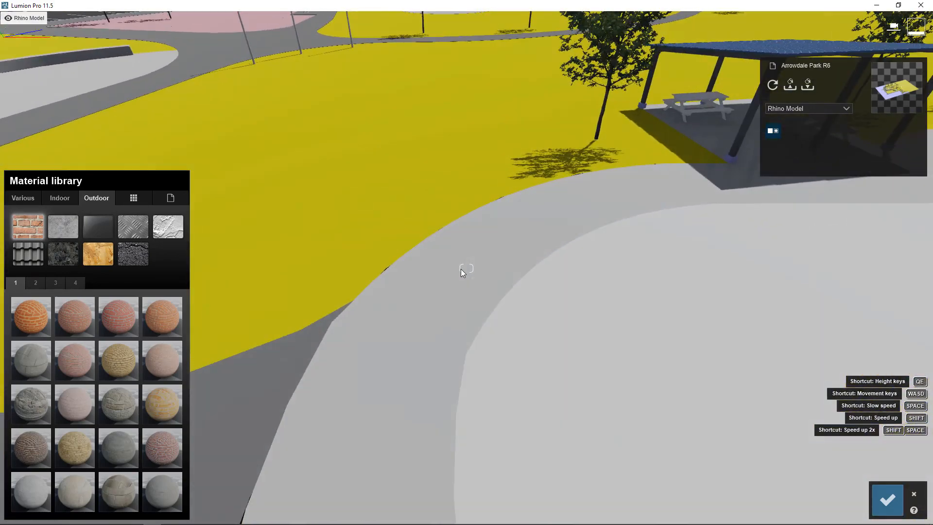
click(63, 226)
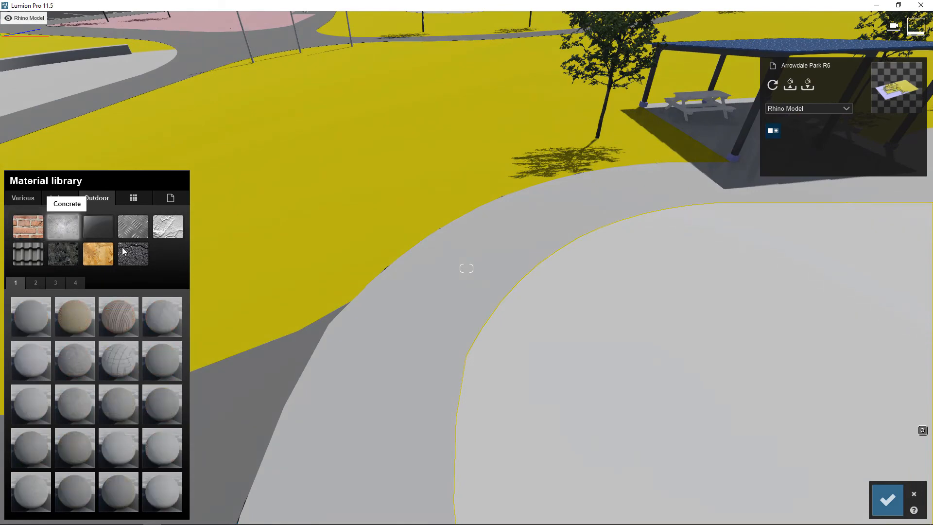
click(153, 444)
right_drag(437, 331, 342, 339)
key(w)
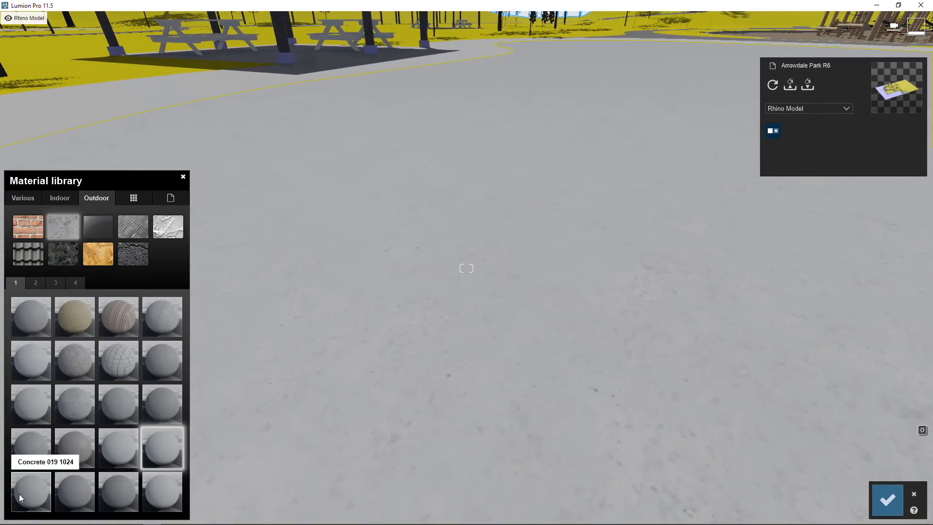
click(31, 490)
right_drag(539, 433, 530, 419)
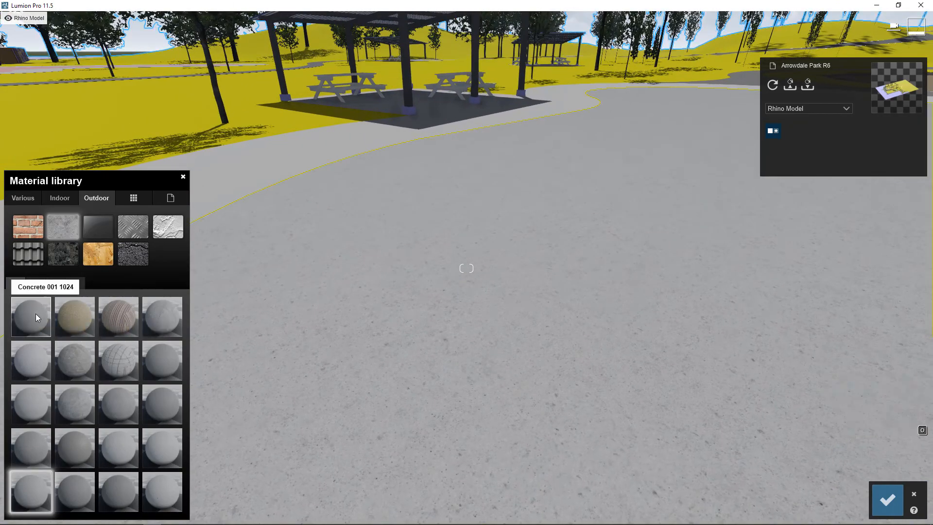
Apply the outdoor material Concrete 023 1024 to the plaza's inner surface and view it from farther away.
click(36, 282)
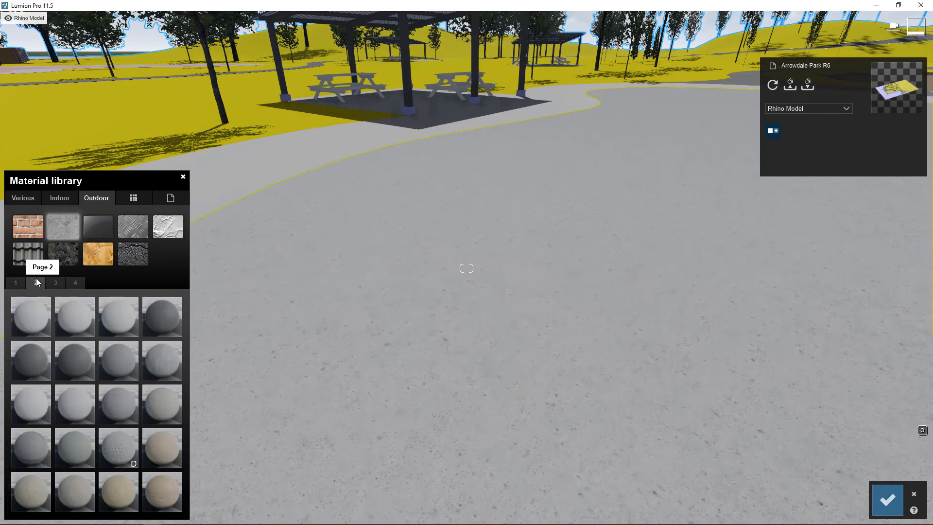
click(30, 322)
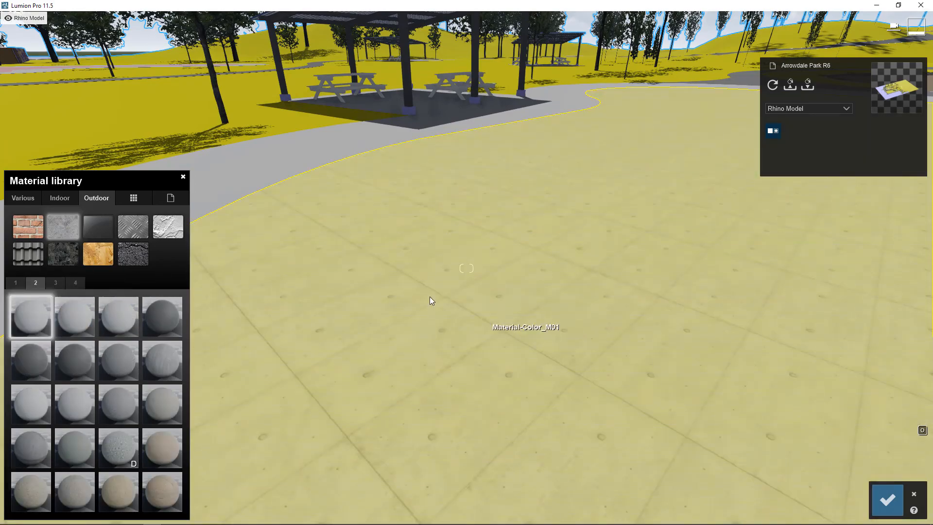
key(s)
key(q)
right_drag(369, 369, 450, 358)
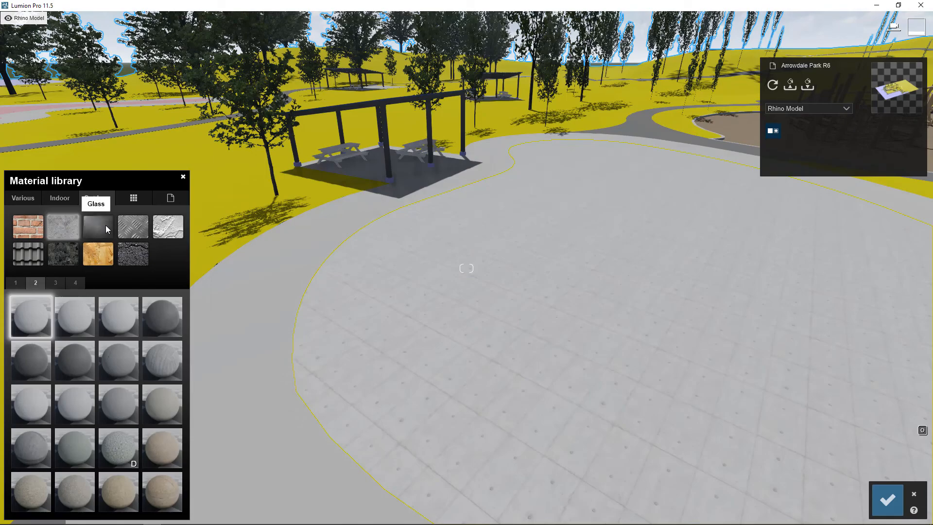
Browse all three pages of the outdoor glass materials, including Glass Panels 001 and Polii RainDropsAndStreaks 001 2k Glass.
click(107, 229)
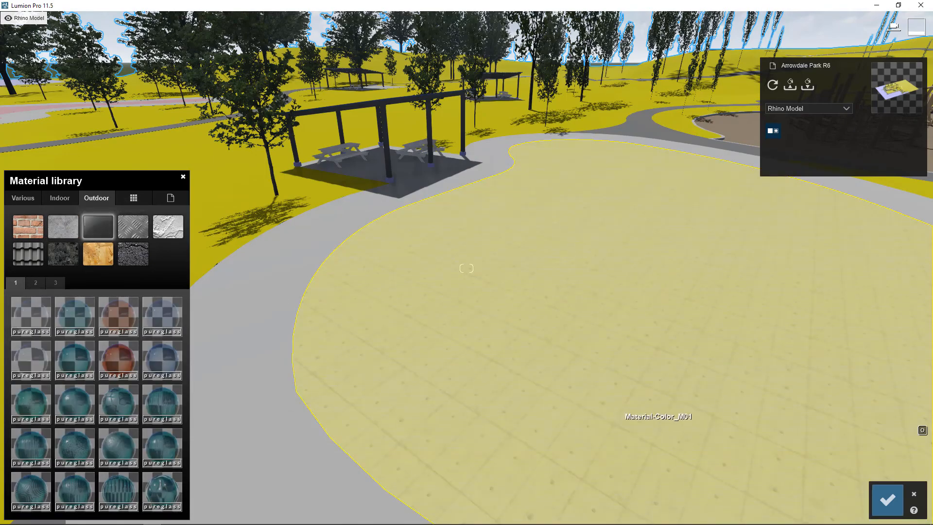
right_drag(659, 427, 332, 359)
key(s)
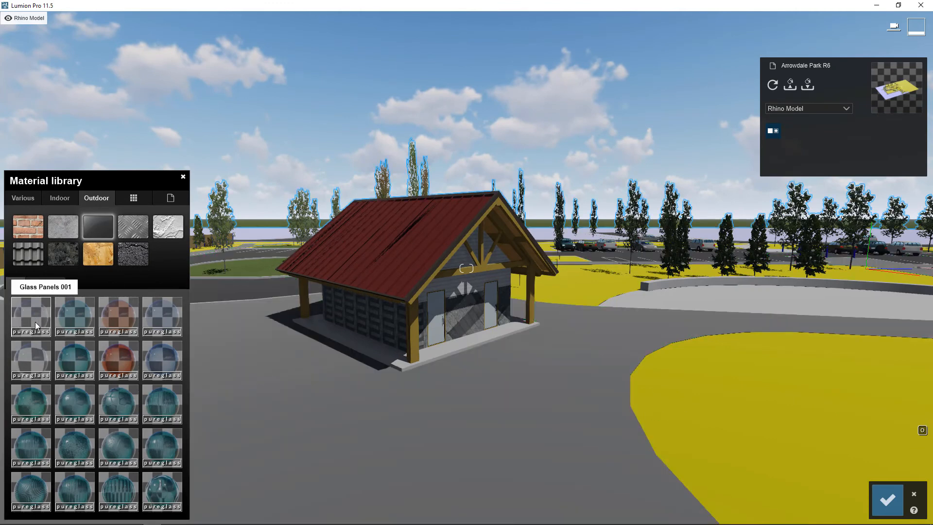
click(38, 283)
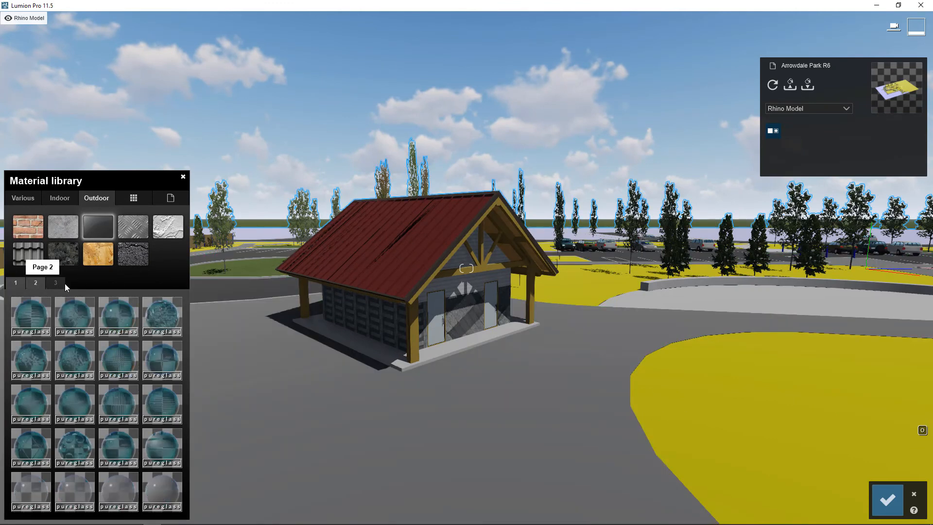
click(56, 283)
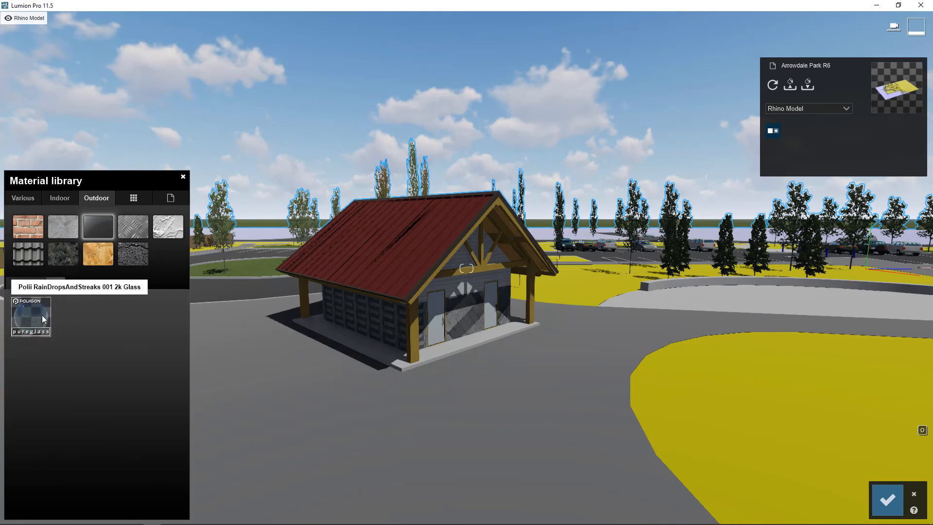
click(21, 285)
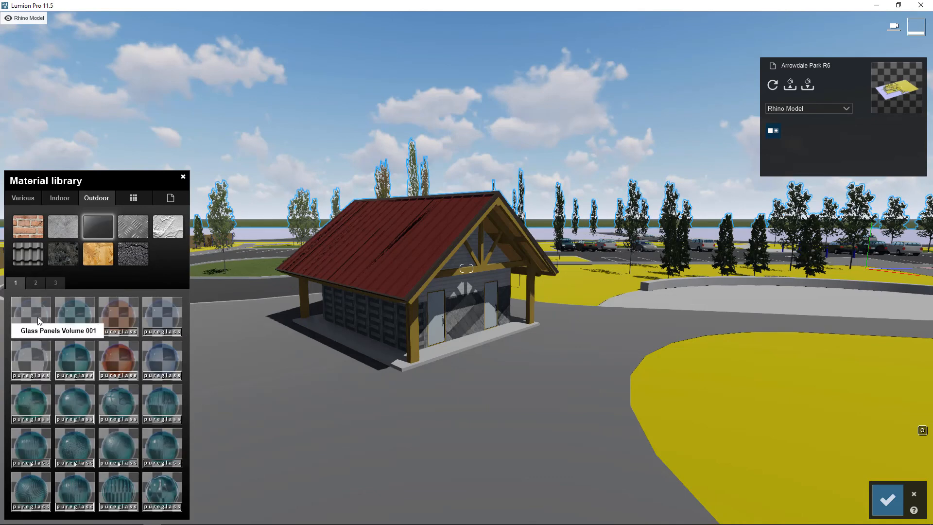
Apply the outdoor metal material Metal Painted 002 1024 to the three flagpoles beside the path.
right_drag(566, 396, 865, 390)
click(134, 227)
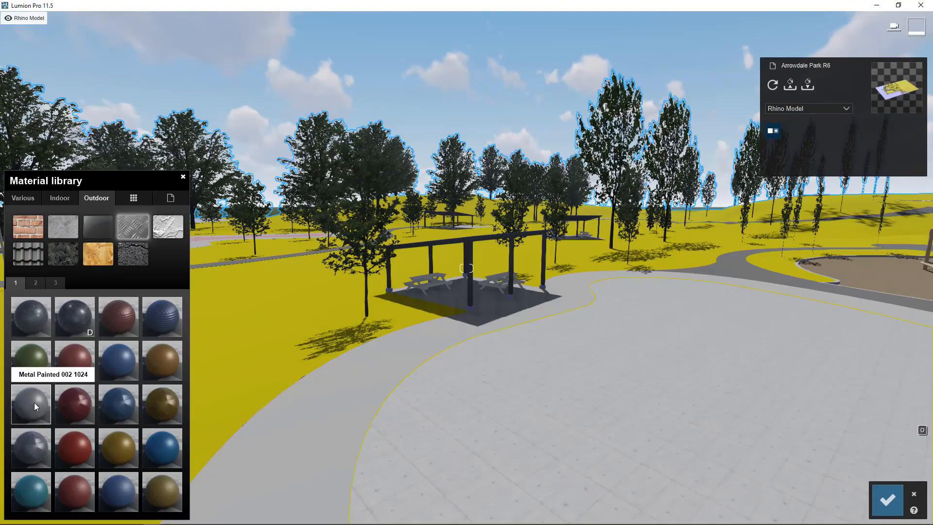
right_drag(486, 398, 299, 386)
key(w)
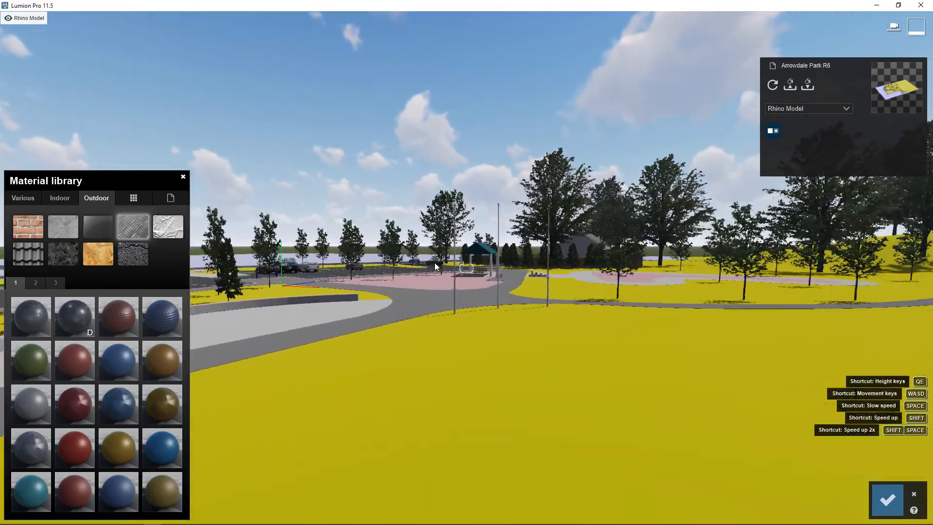
click(410, 317)
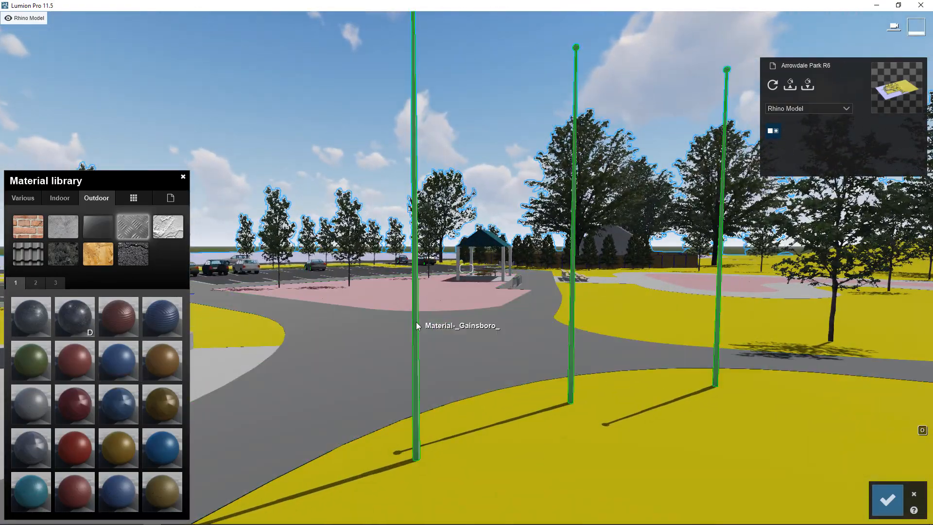
click(101, 200)
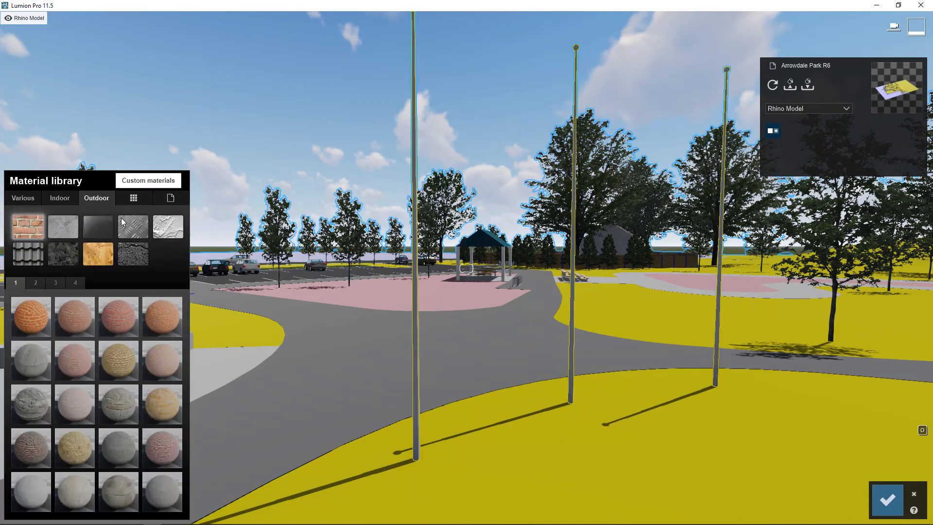
click(133, 226)
click(42, 398)
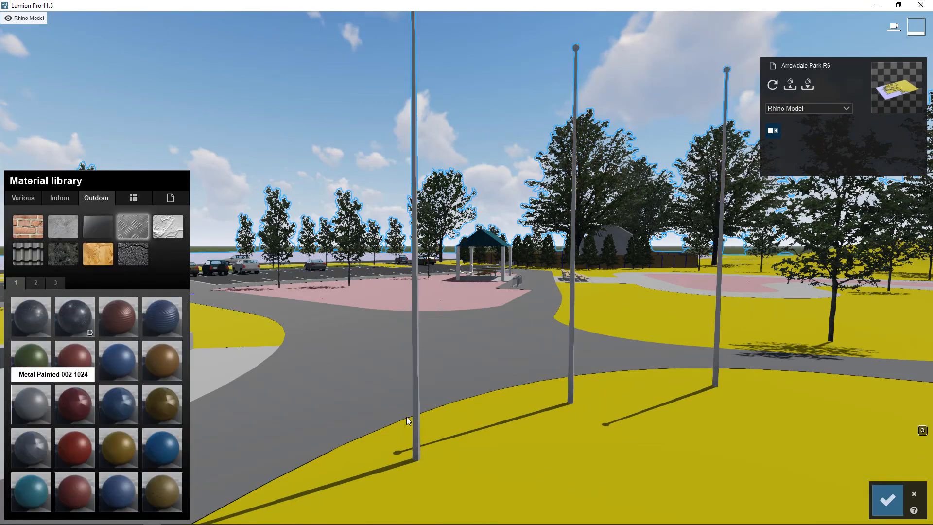
Set the map scale of the flagpoles' painted metal to 0.8 and view the poles from a distance.
right_drag(673, 347, 619, 351)
key(w)
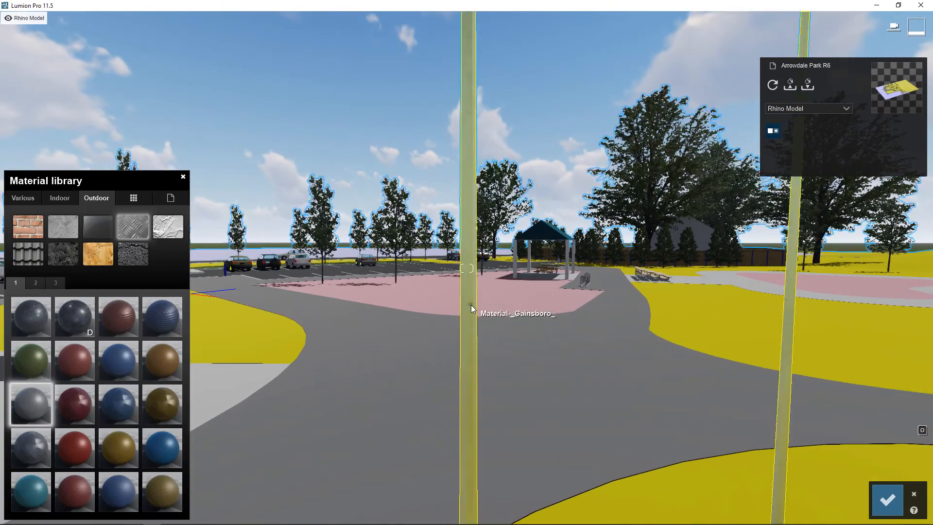
click(30, 396)
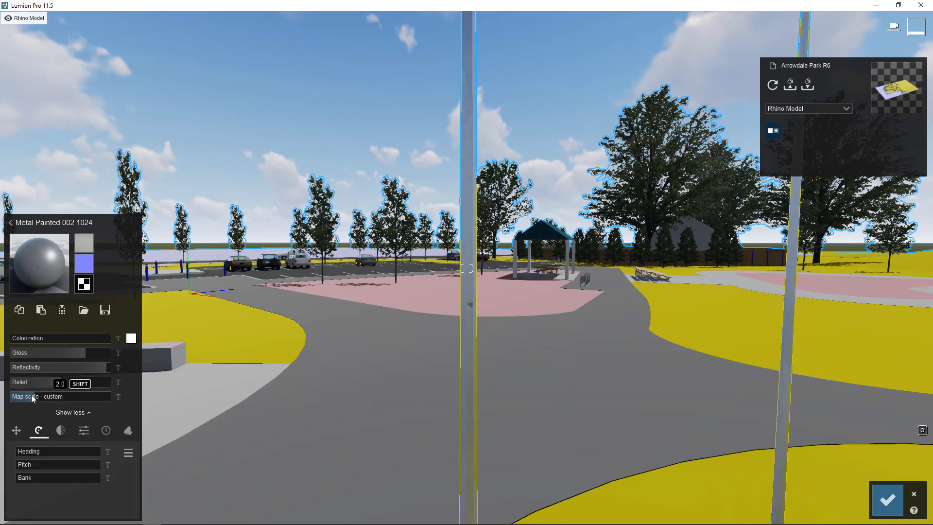
drag(32, 396, 33, 396)
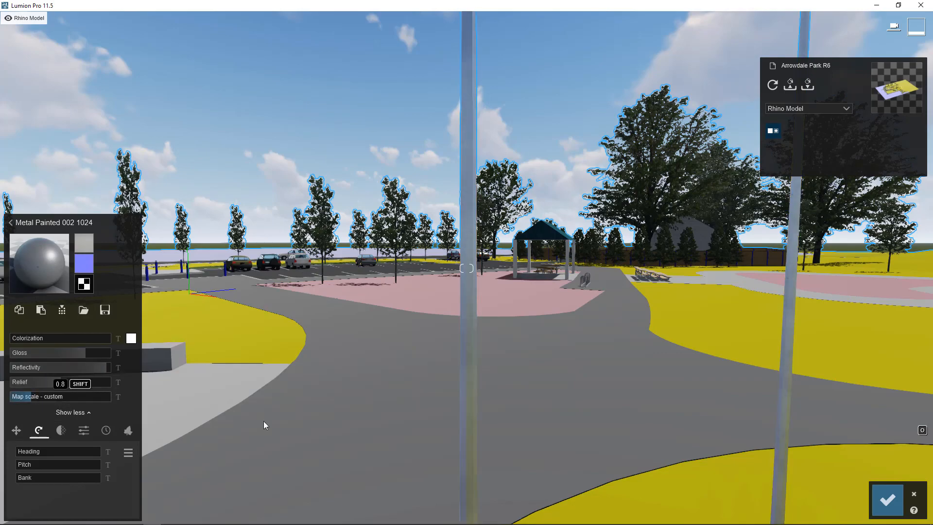
key(s)
right_drag(336, 338, 413, 328)
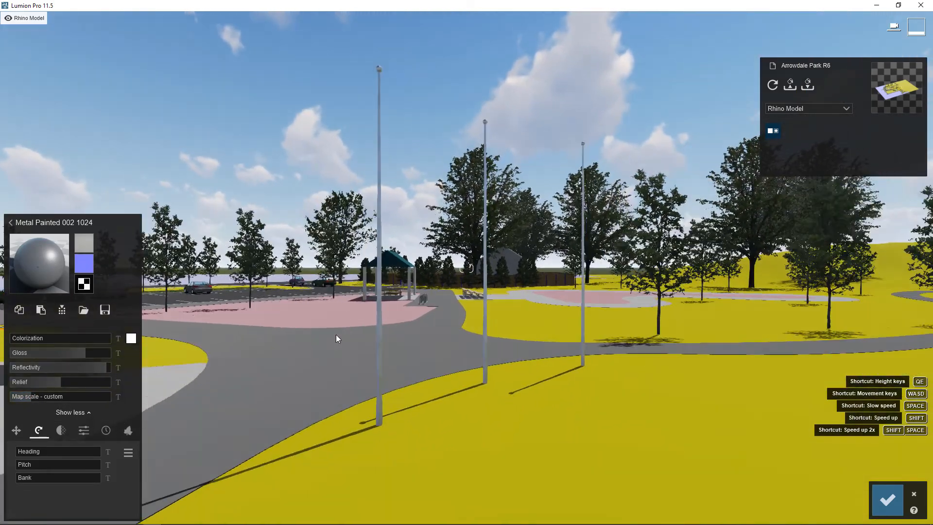
key(s)
right_drag(336, 339, 409, 349)
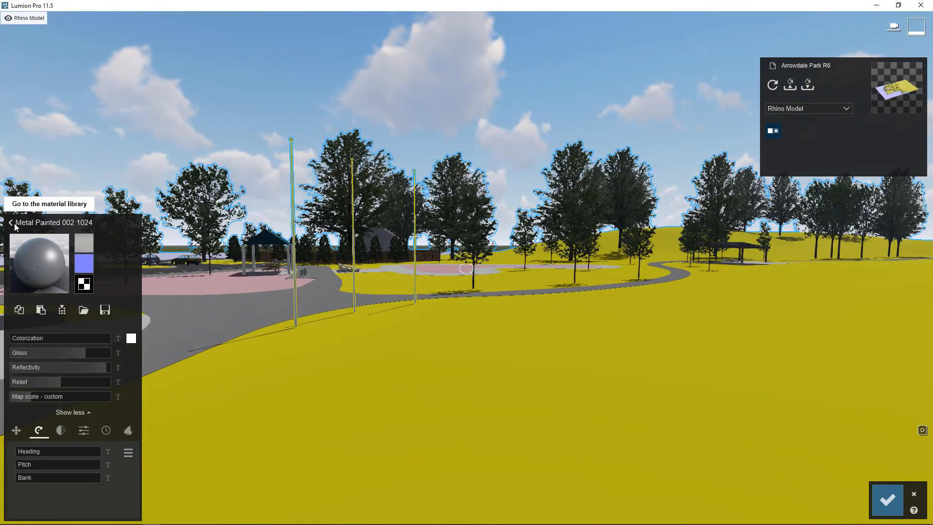
Browse the second and third pages of outdoor metal materials, including the rusty and Poliigon metals.
click(11, 223)
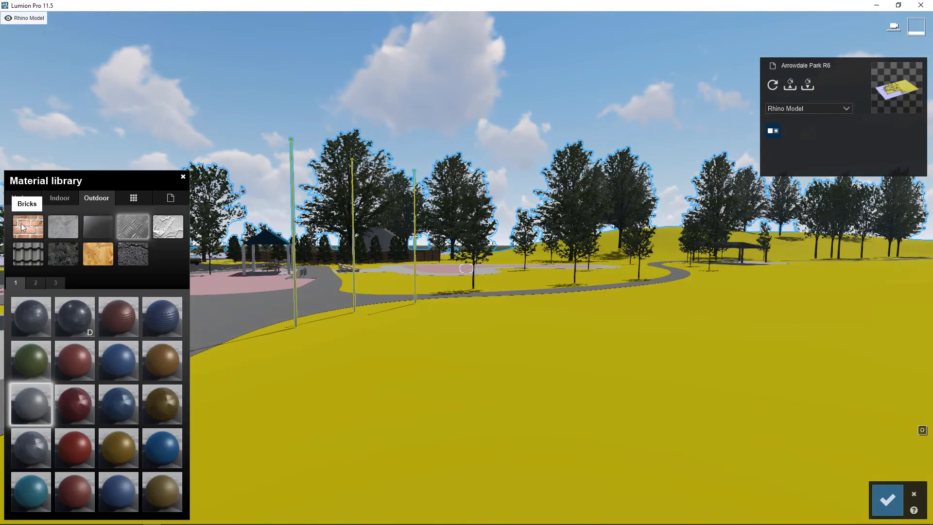
click(36, 283)
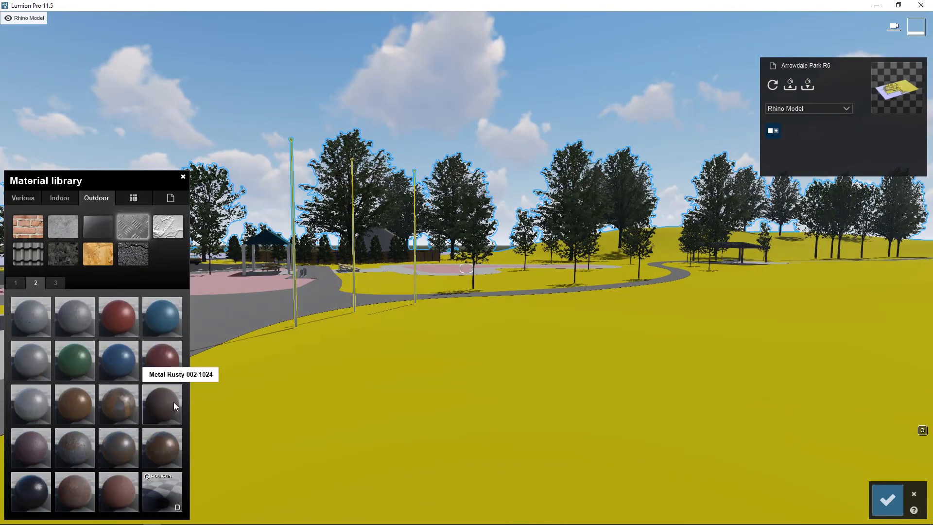
click(55, 281)
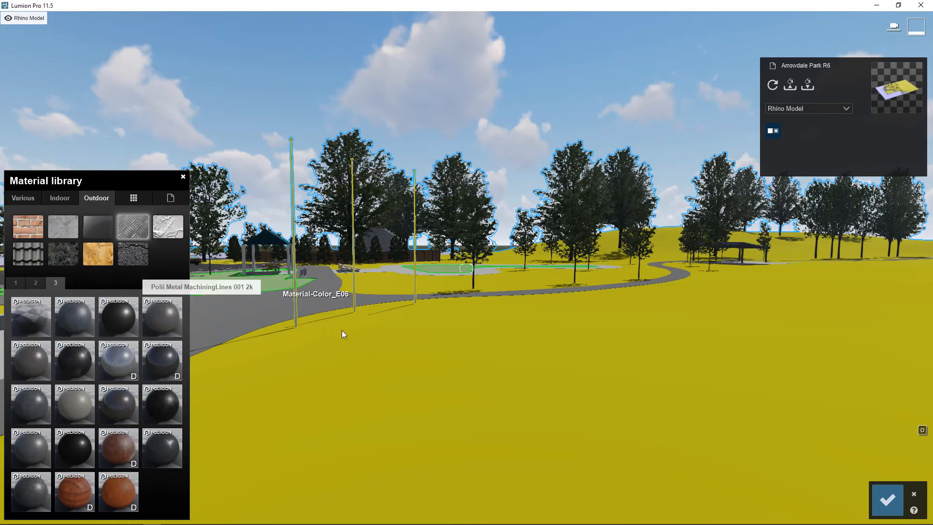
Apply the outdoor wood material Polii Wood PlanksWorn 20 3k to the outer ring of the round plaza.
right_drag(481, 345, 690, 306)
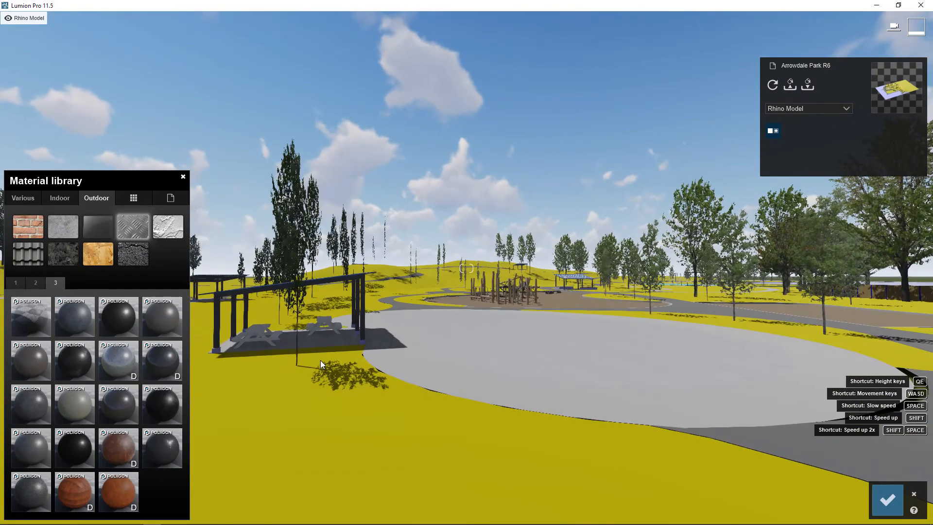
click(91, 254)
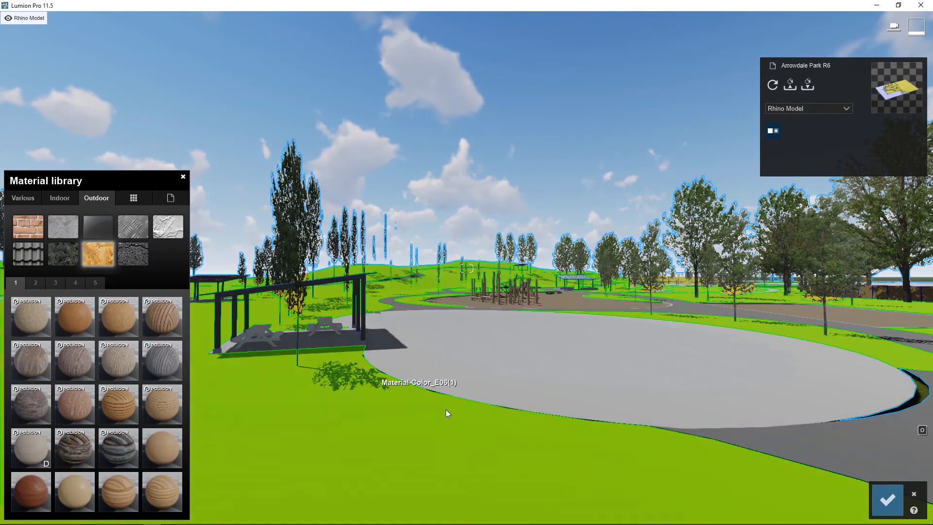
key(s)
right_drag(345, 381, 433, 378)
key(w)
key(w)
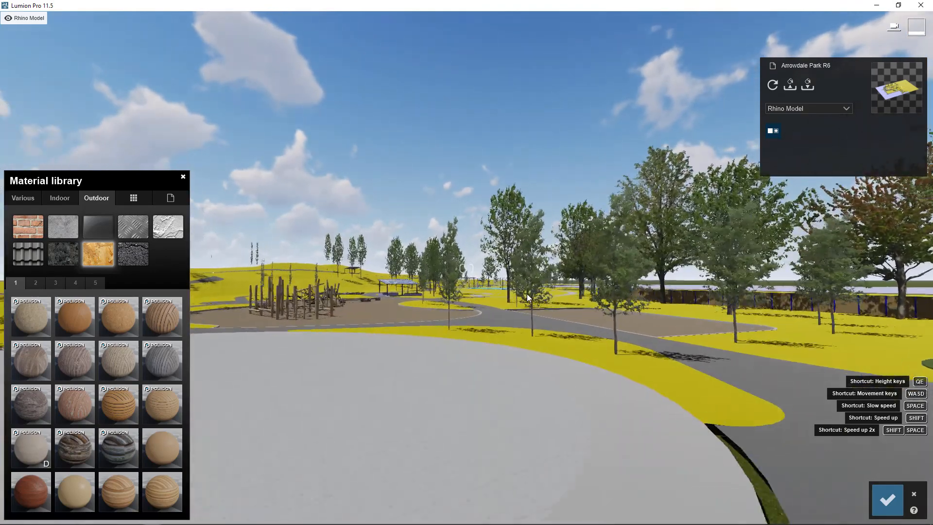
right_drag(527, 295, 528, 307)
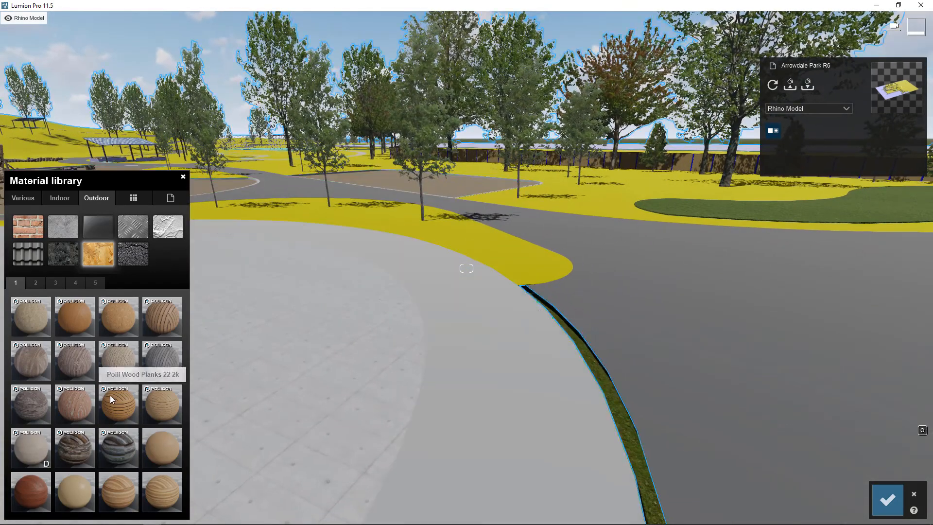
click(464, 401)
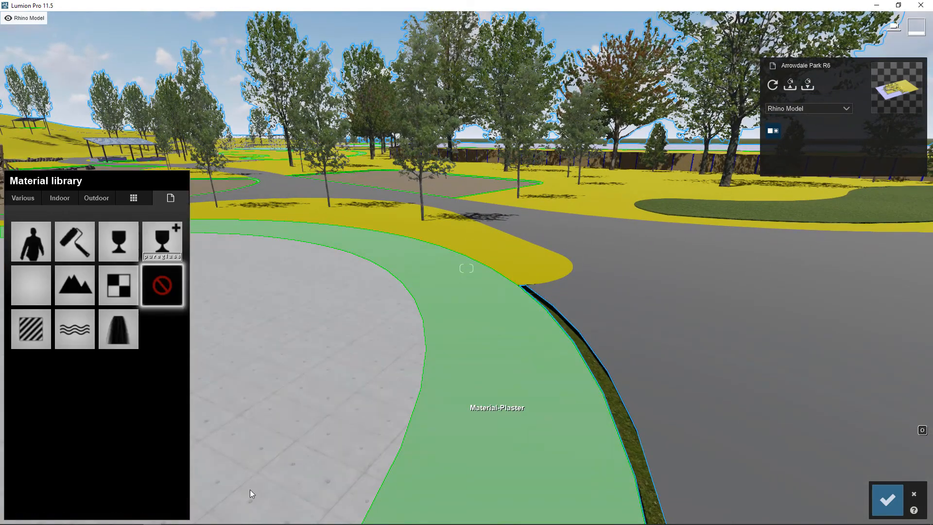
click(97, 199)
click(108, 258)
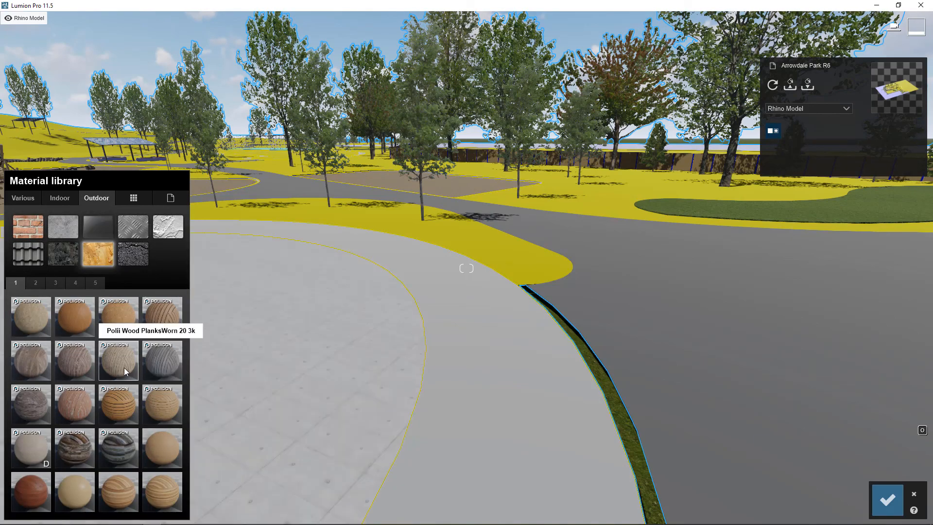
click(125, 370)
right_drag(563, 365, 394, 191)
click(395, 191)
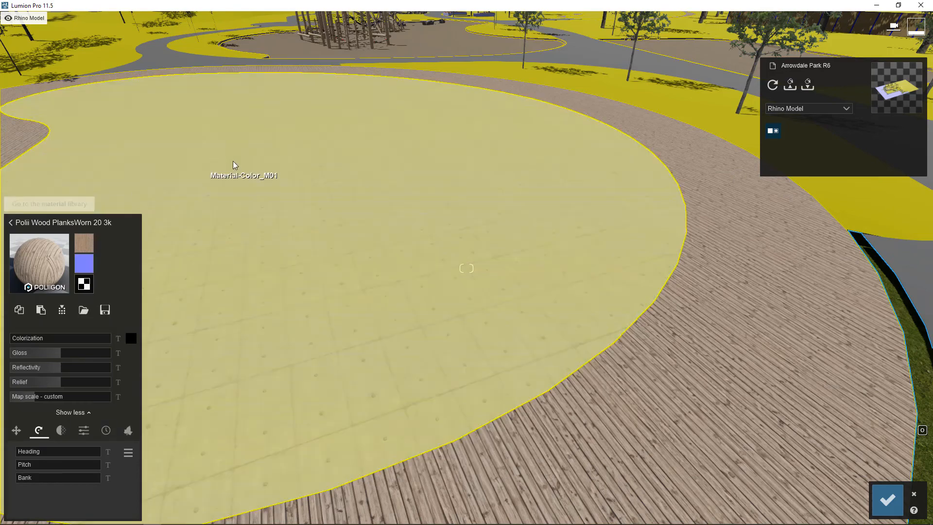
Try two blue water materials, starting with Nice Pool, on the plaza's central area.
click(232, 161)
click(11, 223)
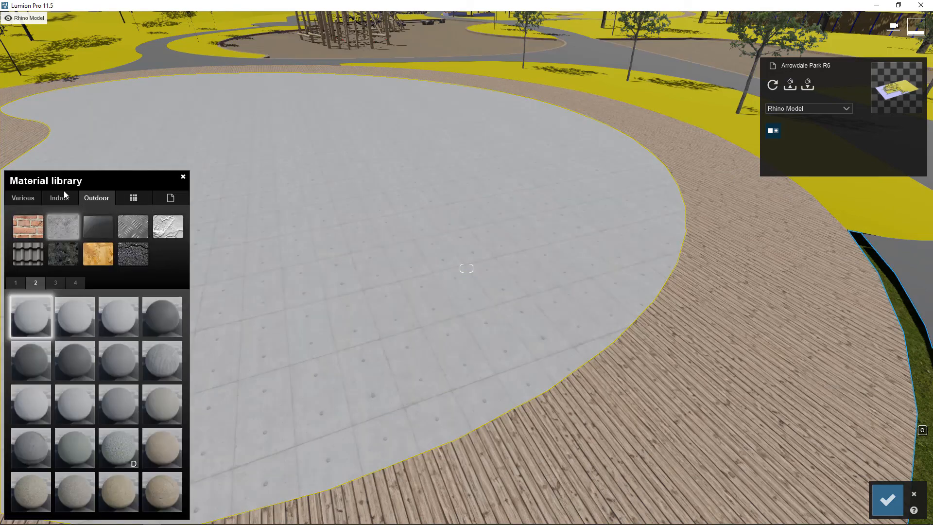
click(23, 198)
click(170, 230)
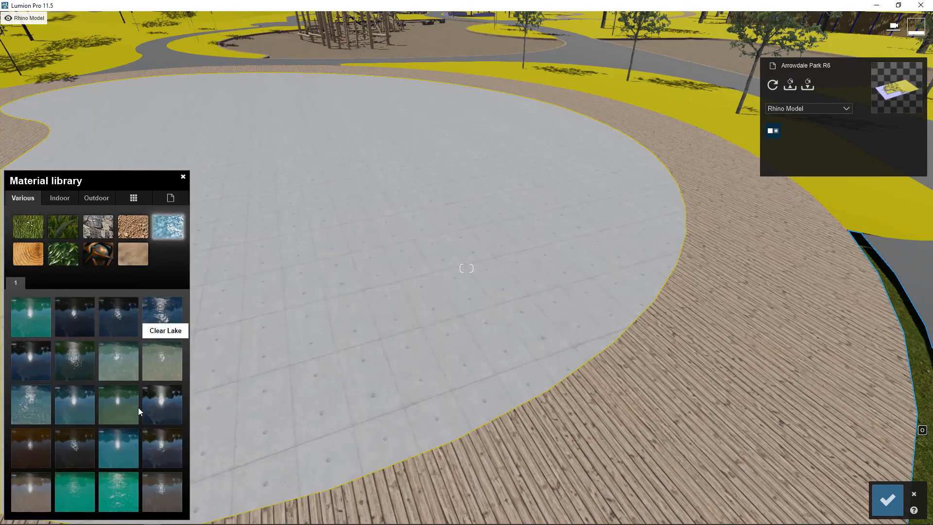
click(116, 433)
click(71, 404)
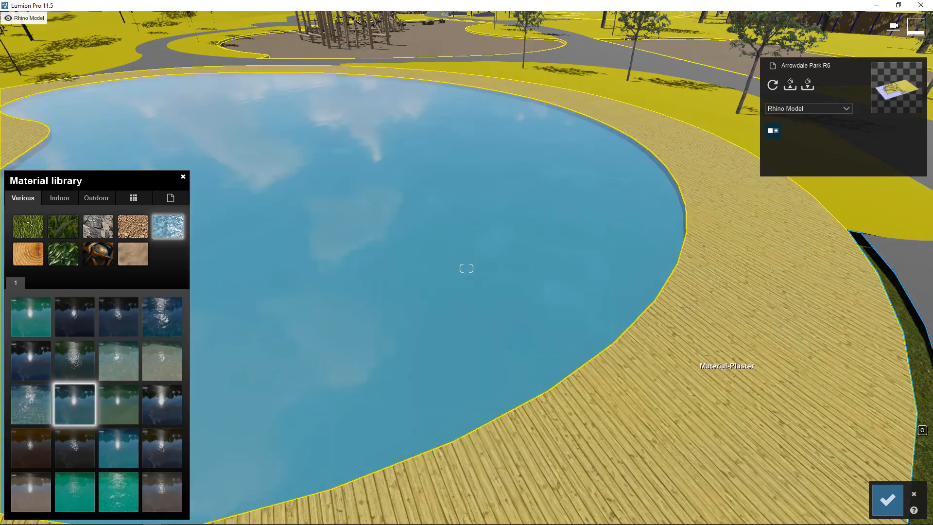
Compare other water materials on the central area, including Muddy Water and Calm Pond.
right_drag(727, 369, 823, 320)
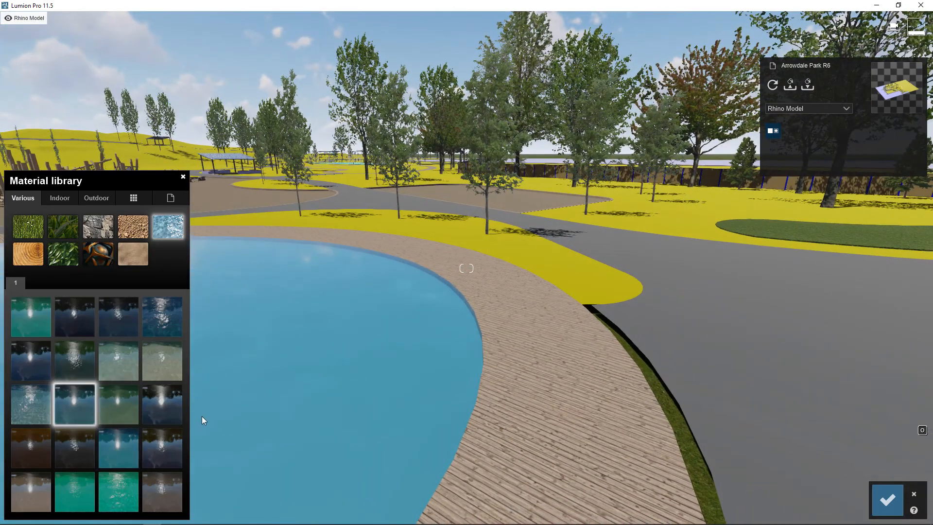
click(58, 498)
click(23, 454)
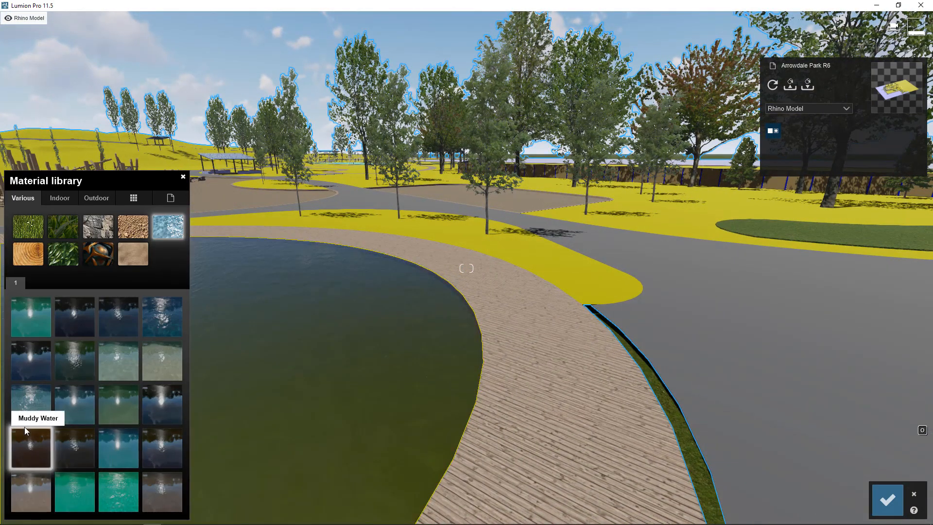
click(24, 418)
click(77, 361)
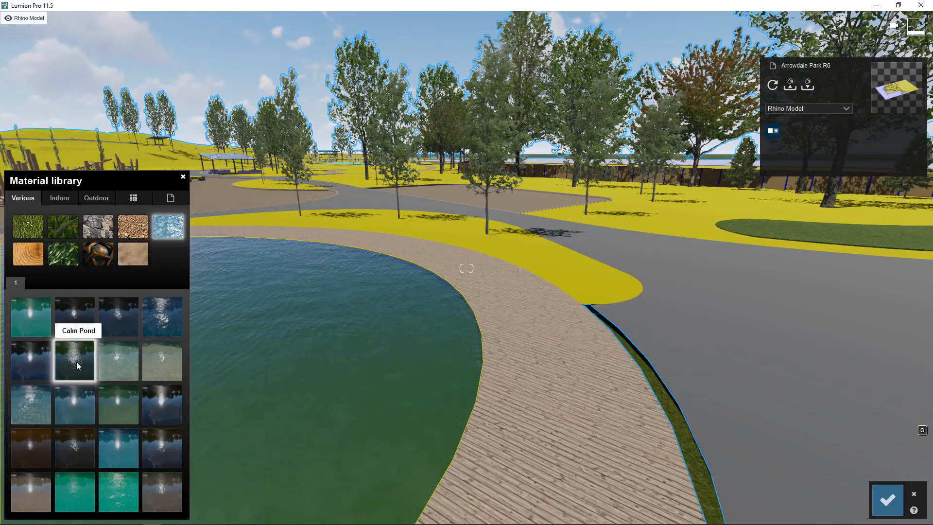
Apply the Clear Lake water material to the central area inside the wooden ring.
right_drag(476, 452, 388, 416)
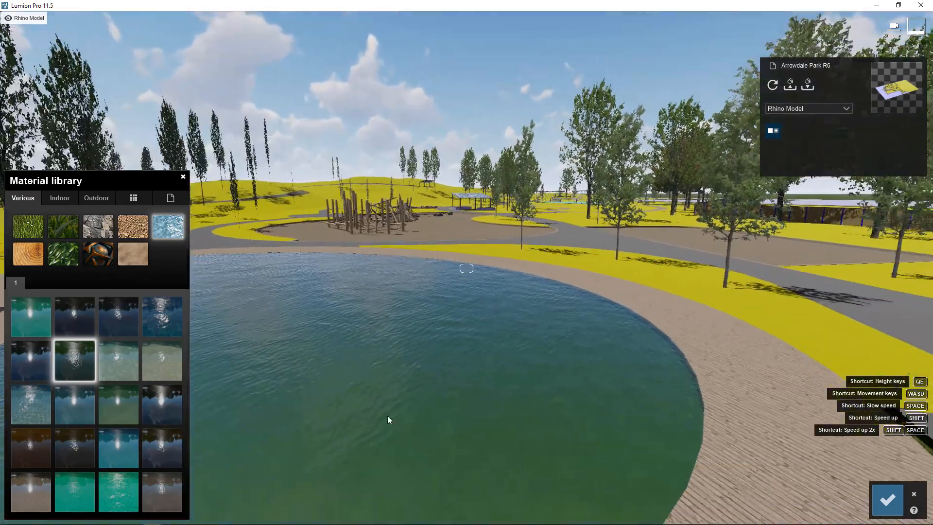
click(158, 366)
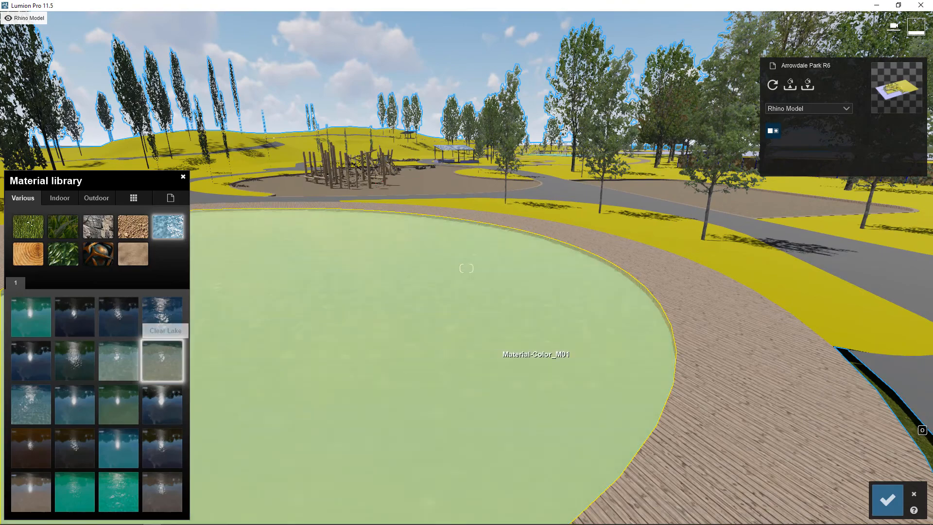
right_drag(536, 359, 580, 280)
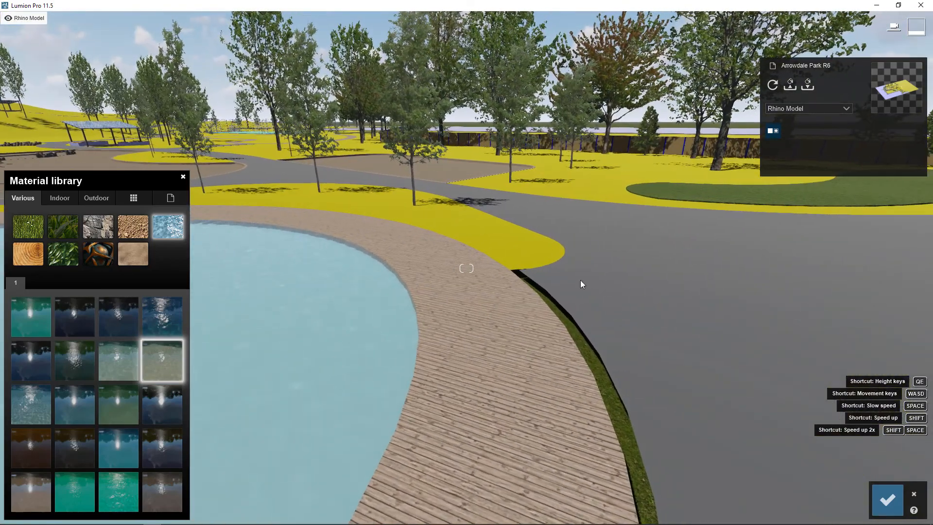
Replace the wood on the ring around the water with the outdoor material Polii Wood Planks 24 2k.
click(486, 360)
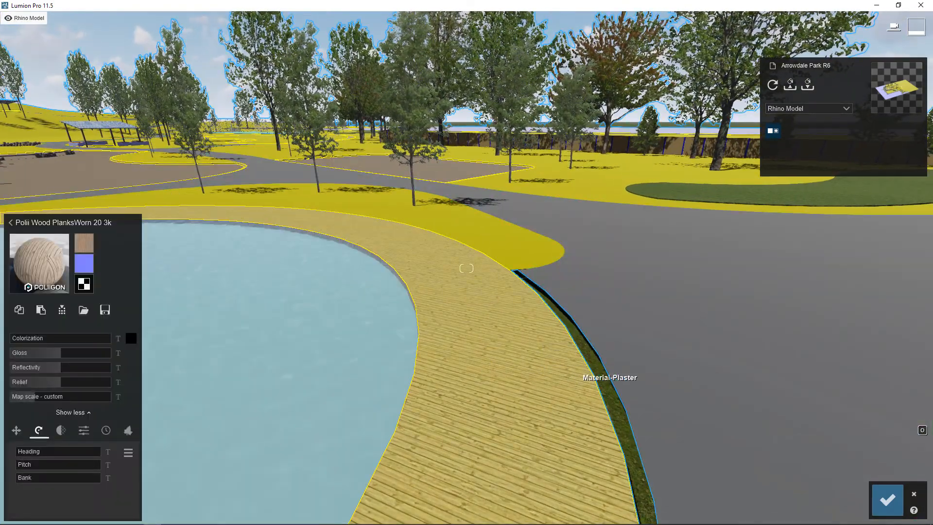
right_drag(609, 389, 580, 377)
click(12, 223)
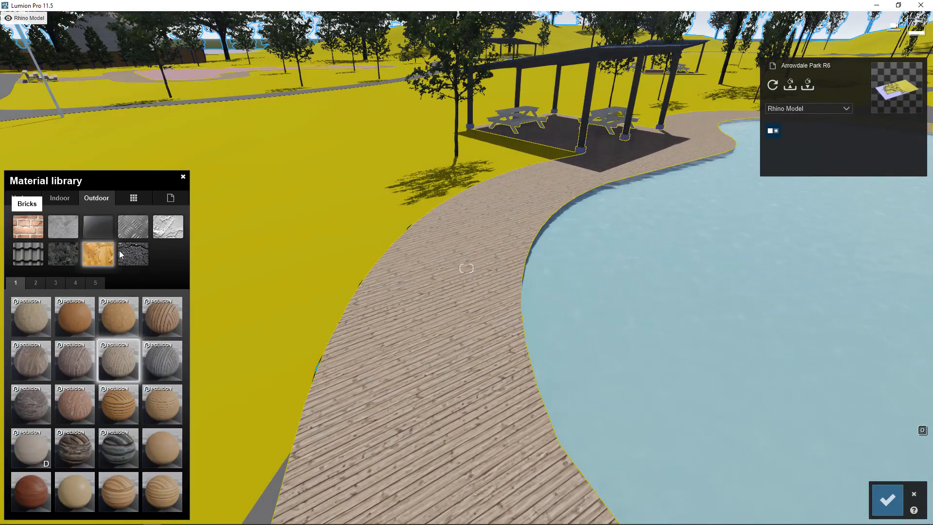
click(162, 403)
right_drag(208, 396, 364, 257)
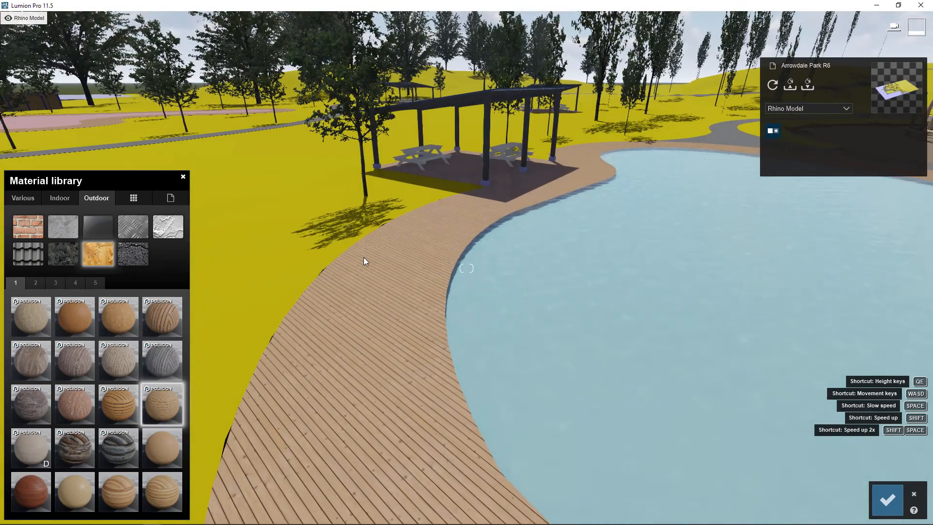
Rotate the boardwalk's plank texture by its heading, first to 114.5° and then to a slightly smaller angle.
click(363, 257)
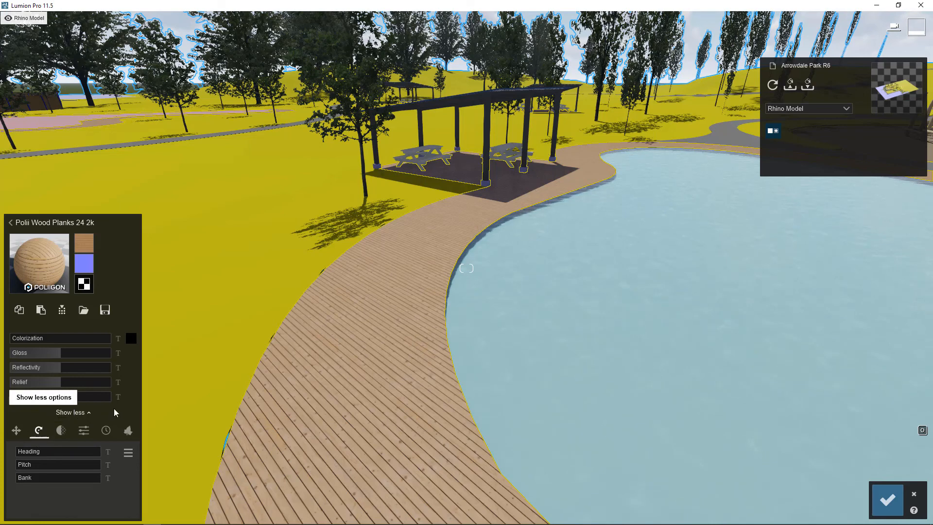
click(88, 412)
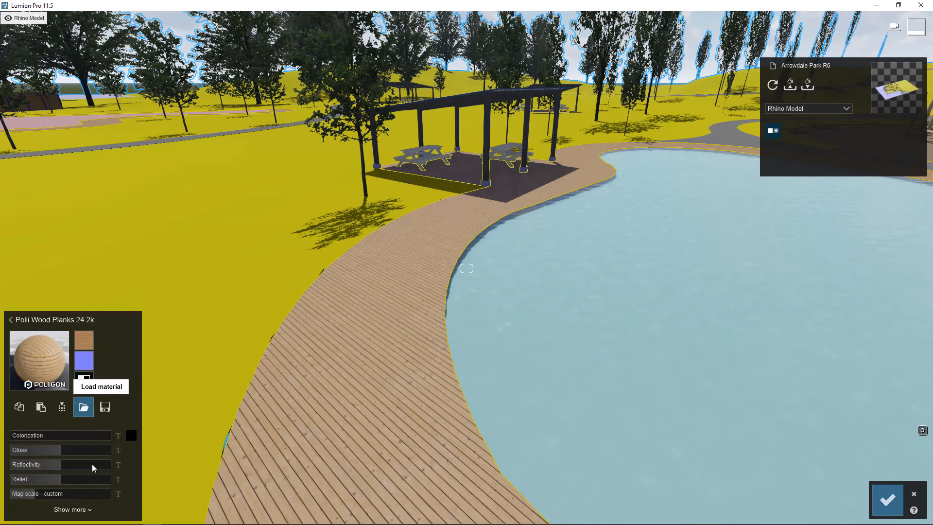
click(76, 510)
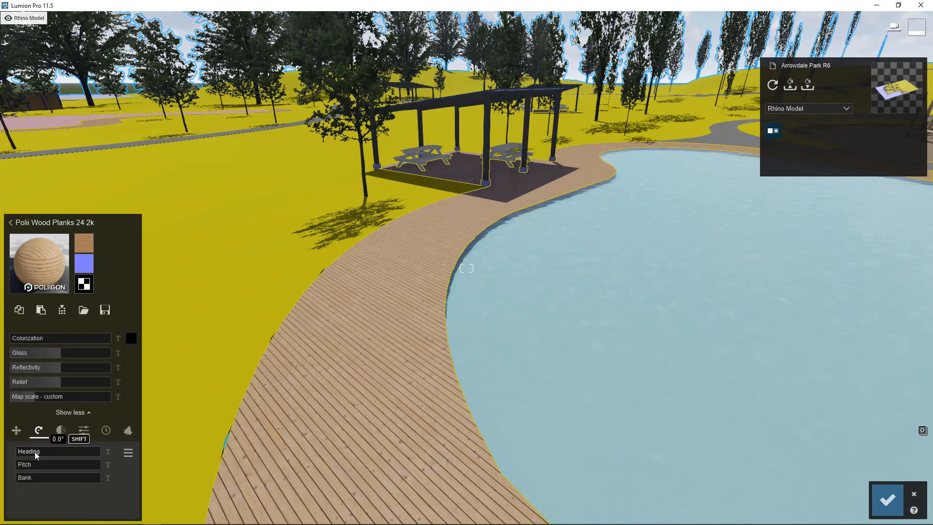
drag(35, 454, 43, 454)
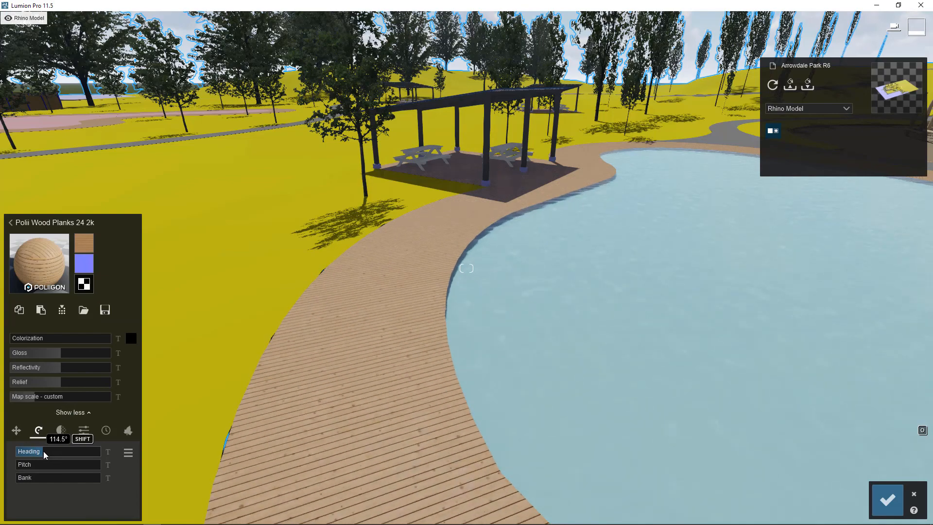
right_drag(253, 350, 505, 352)
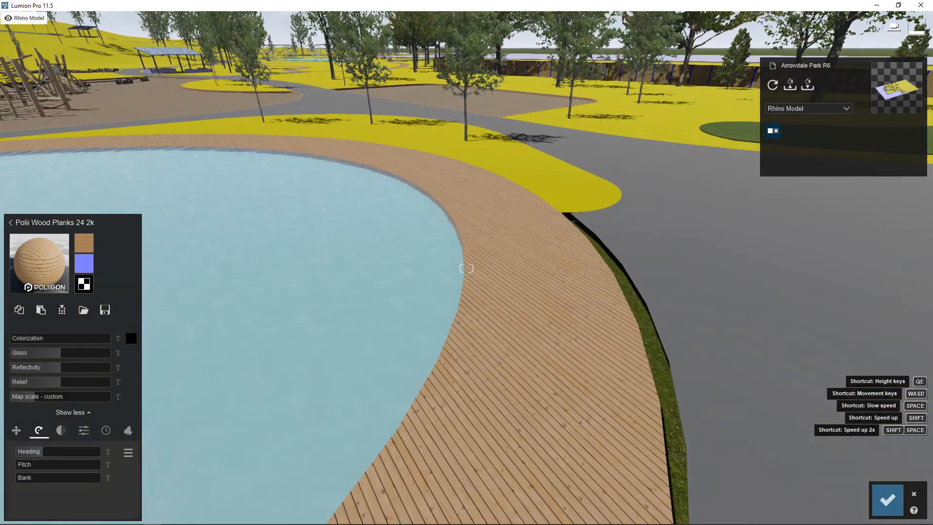
mouse_move(43, 452)
mouse_down()
mouse_move(52, 452)
mouse_move(41, 454)
mouse_up()
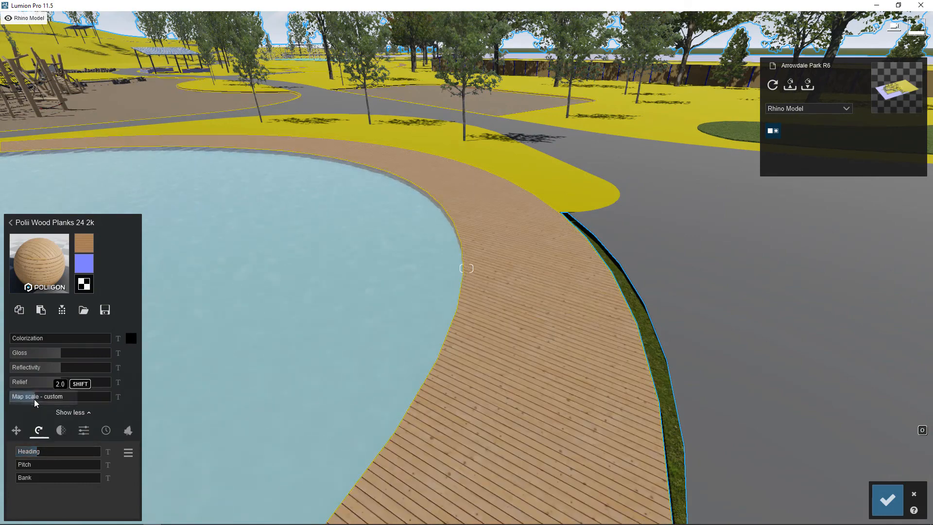
Try a map scale of 0.8 on the boardwalk planks, then increase the scale for wider boards.
drag(34, 398, 31, 398)
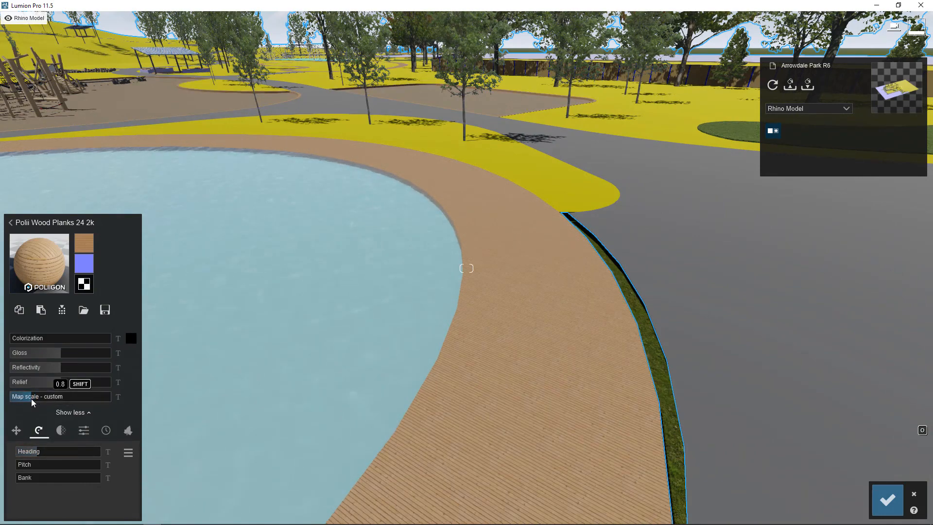
right_drag(31, 399, 707, 447)
key(w)
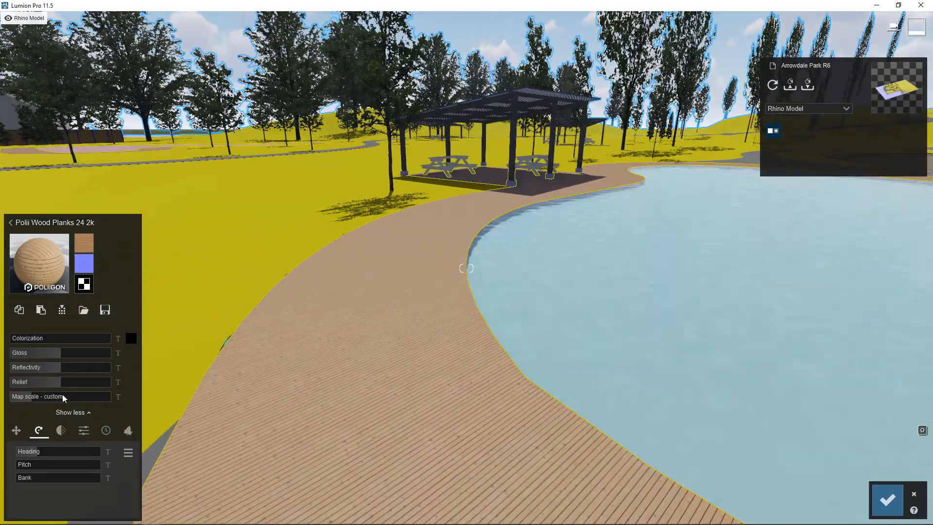
drag(39, 399, 35, 399)
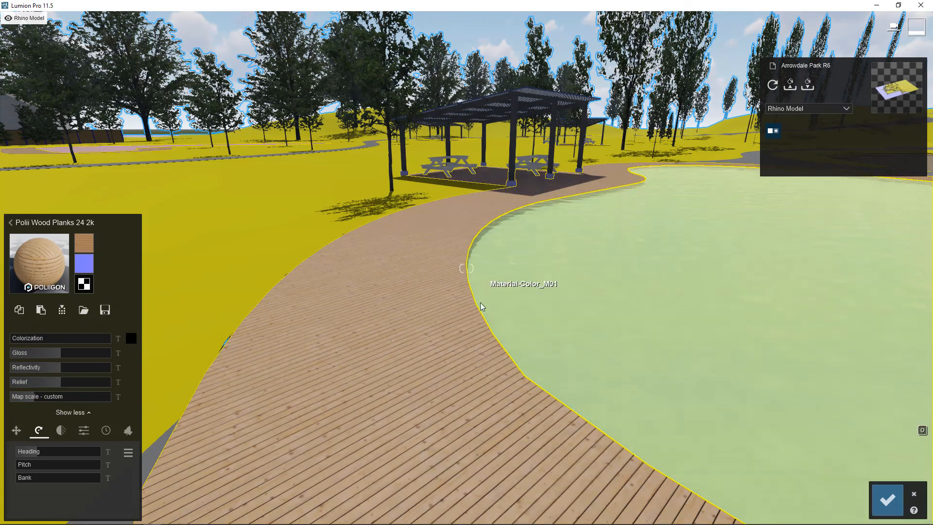
mouse_move(480, 303)
right_down()
mouse_move(485, 406)
mouse_move(472, 309)
right_up()
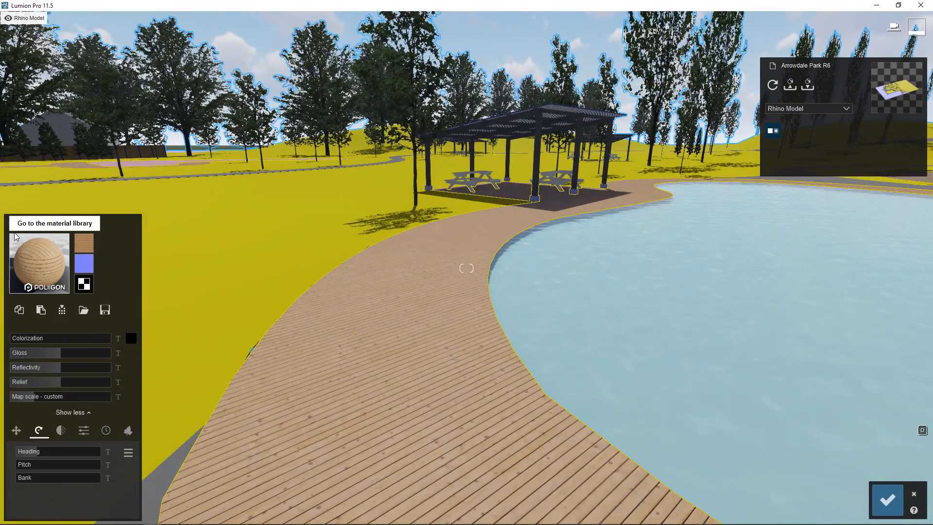
Apply the outdoor material Asphalt Wet to the dark parking lot surface around the grass island.
click(46, 281)
click(142, 263)
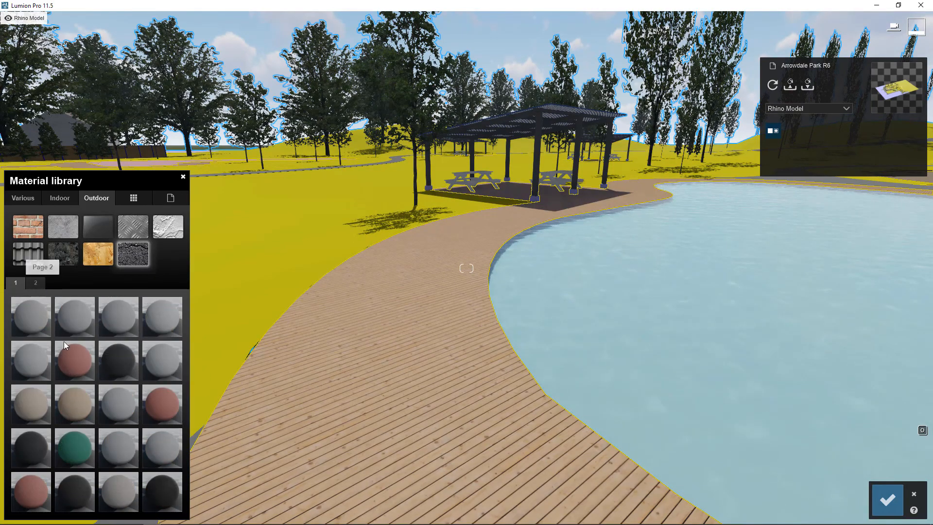
click(34, 282)
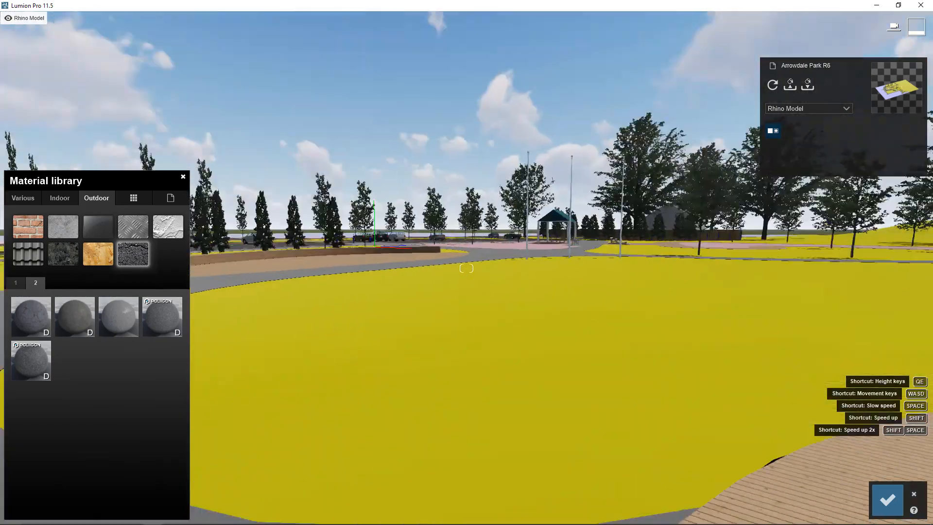
key(w)
right_drag(863, 379, 433, 364)
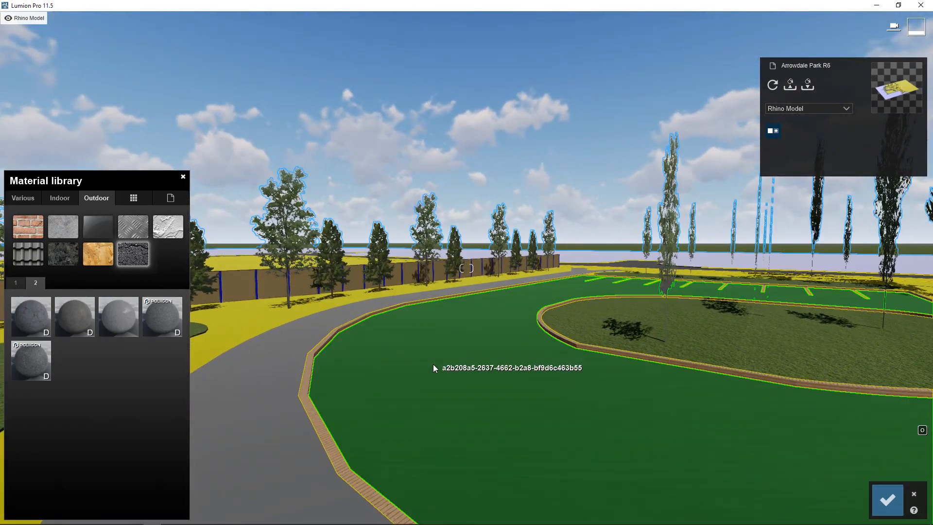
click(433, 363)
click(100, 199)
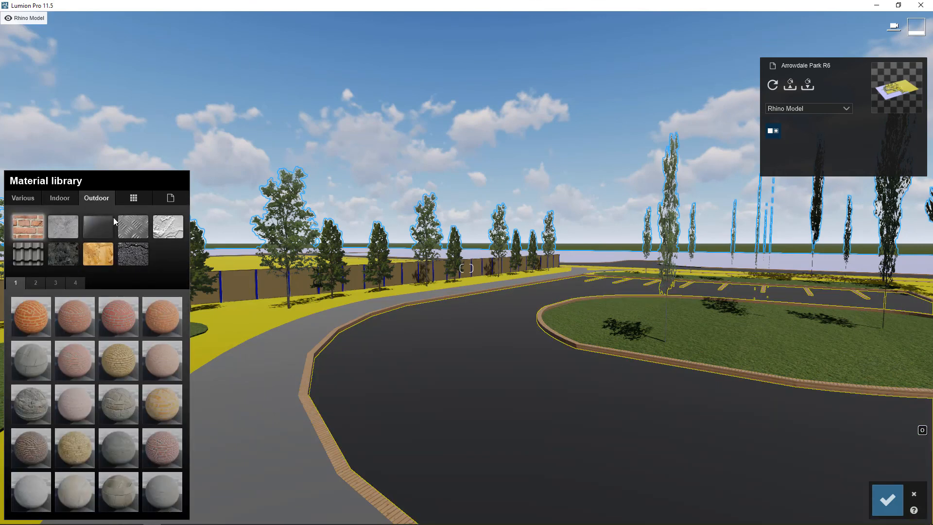
click(36, 282)
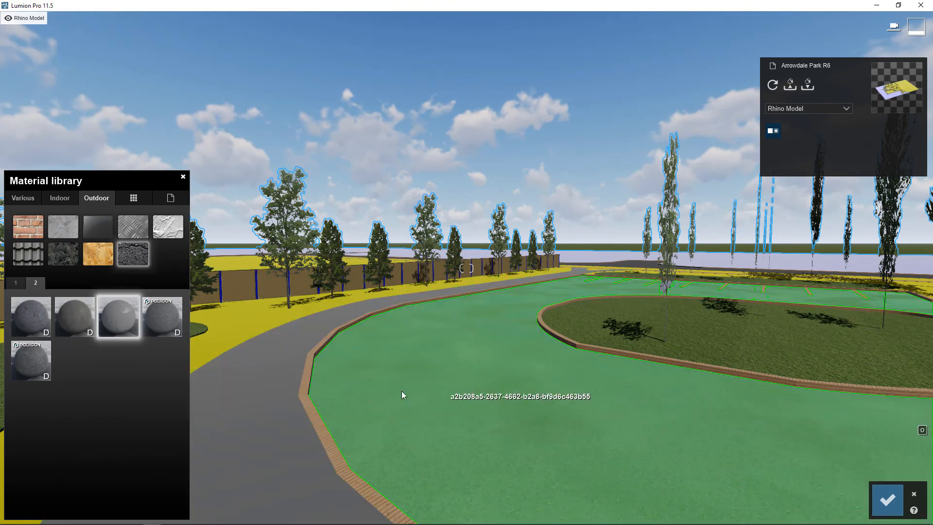
Set the map scale of the parking lot's wet asphalt to 5.6.
click(402, 392)
click(39, 397)
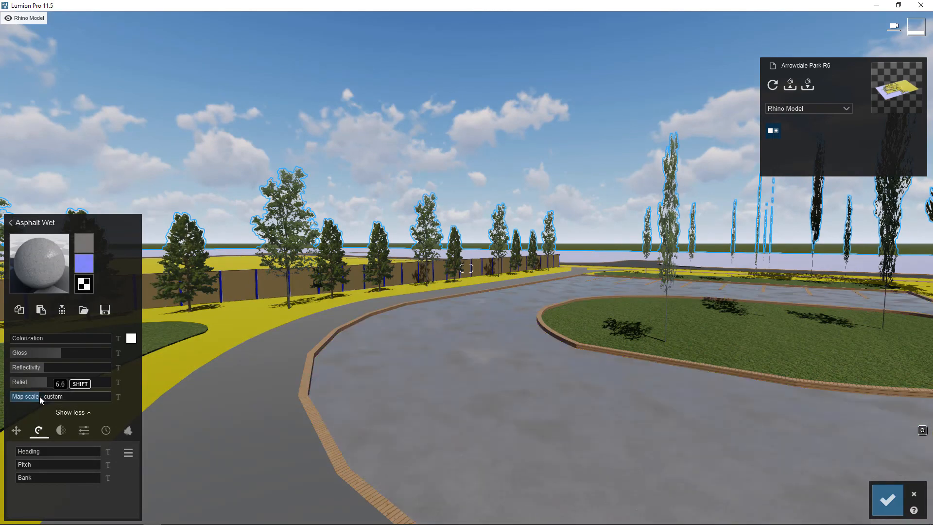
Look over the park model's paths, splash pad, playground and lawn areas, ending at the pink area inside the wooden boardwalk.
right_drag(303, 421, 638, 440)
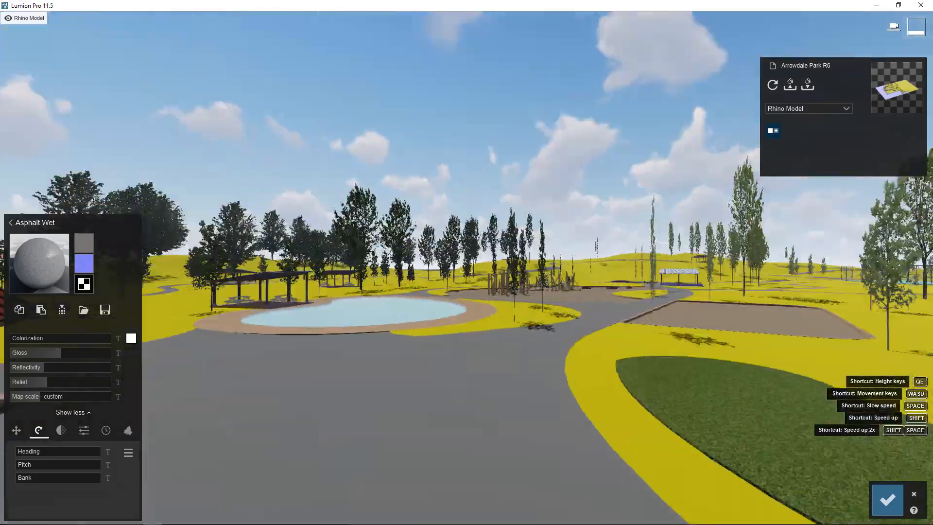
right_drag(638, 441, 682, 467)
right_drag(417, 413, 406, 381)
key(q)
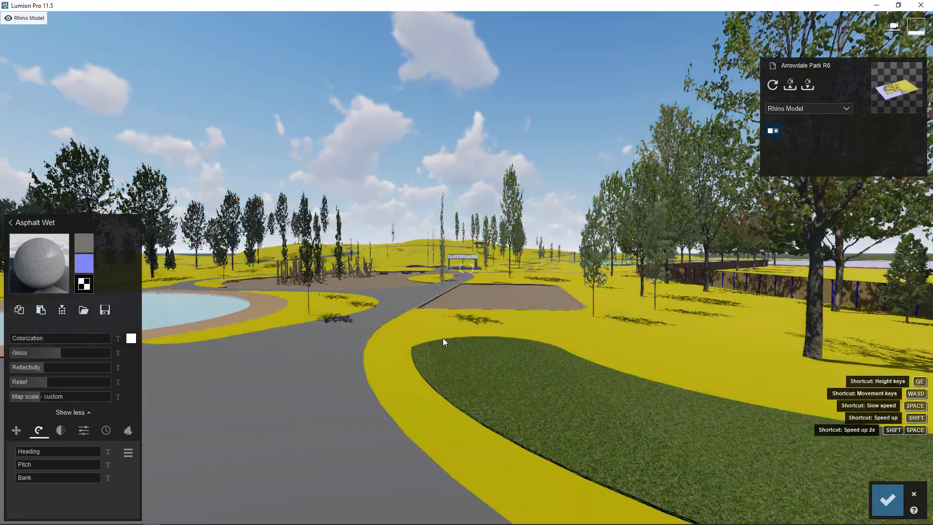
key(a)
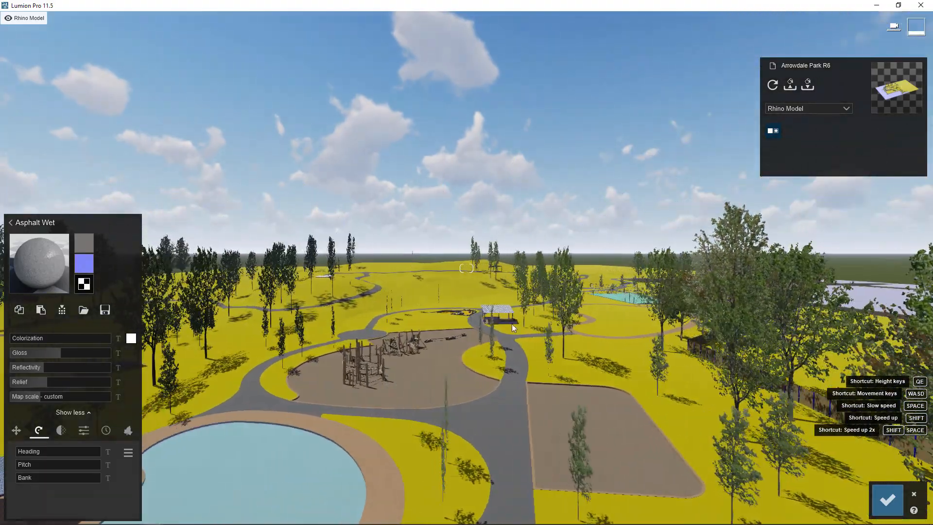
key(a)
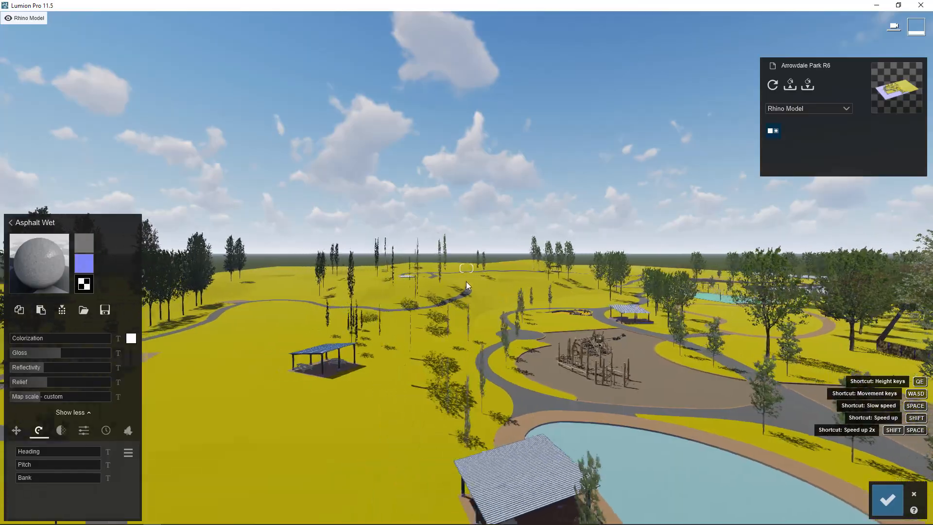
right_drag(465, 281, 272, 328)
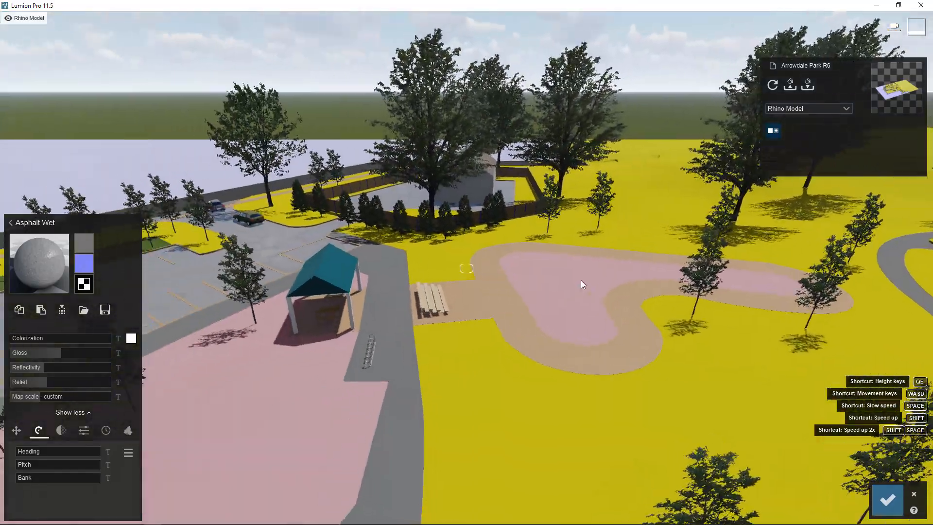
key(w)
right_drag(311, 364, 482, 337)
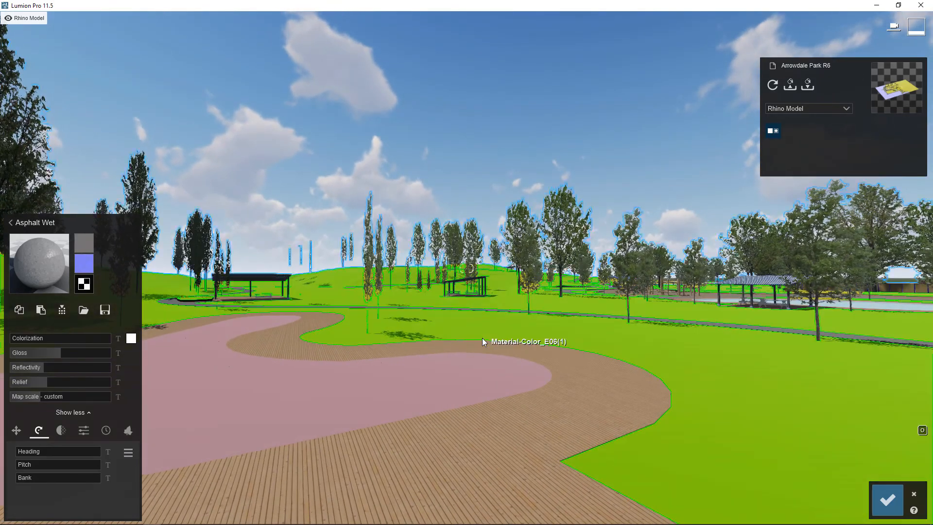
key(a)
right_drag(502, 301, 508, 317)
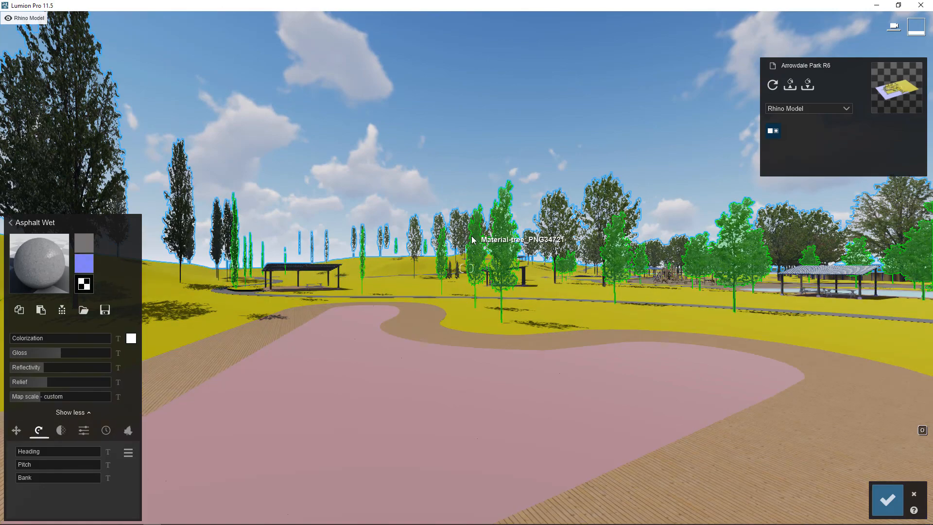
Apply the 3D grass material Clean Cut Grass to the pink surface enclosed by the wooden boardwalk.
key(e)
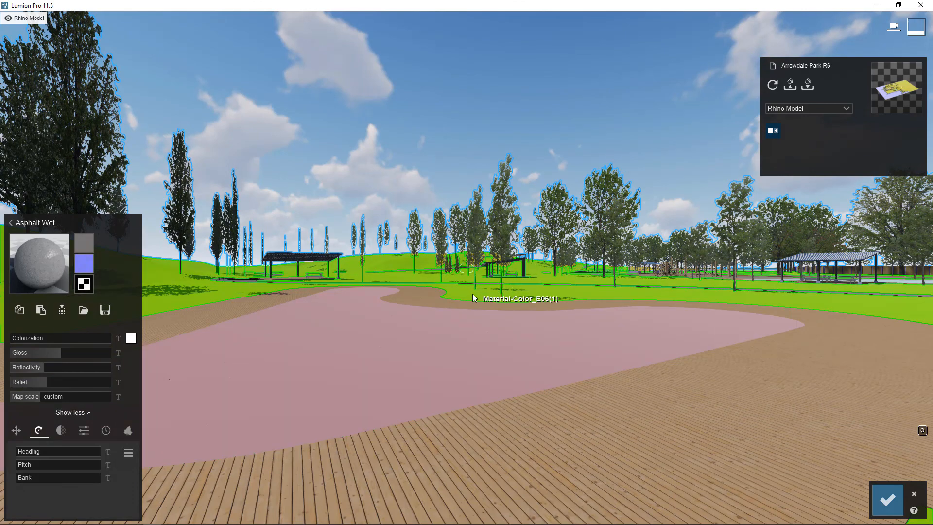
click(47, 248)
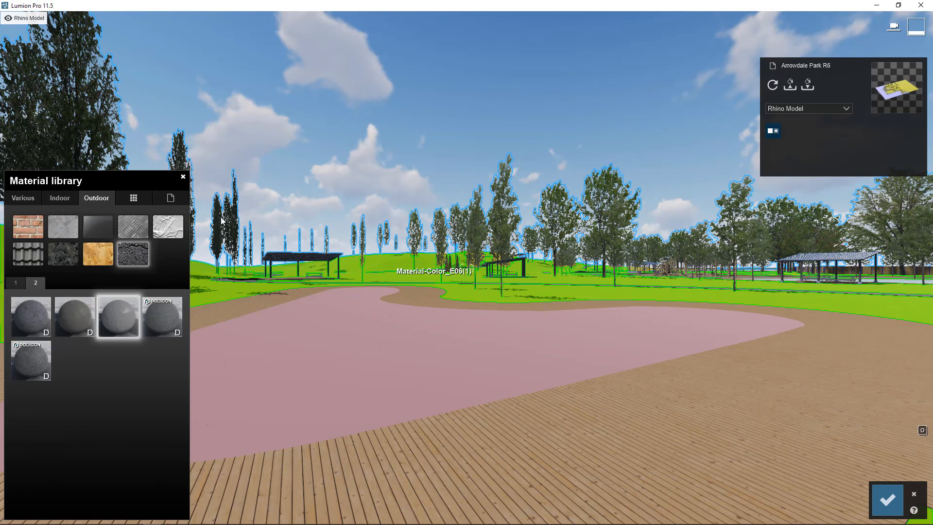
click(24, 198)
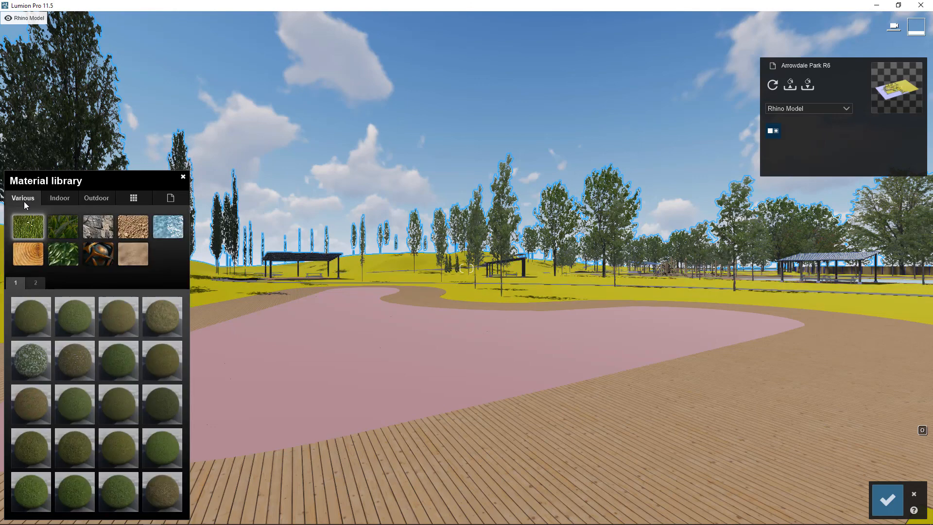
click(61, 226)
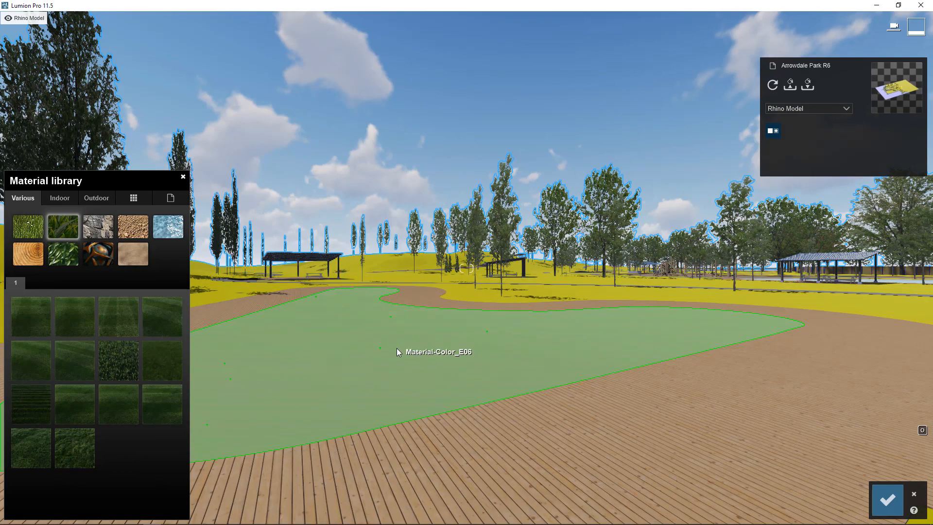
click(423, 343)
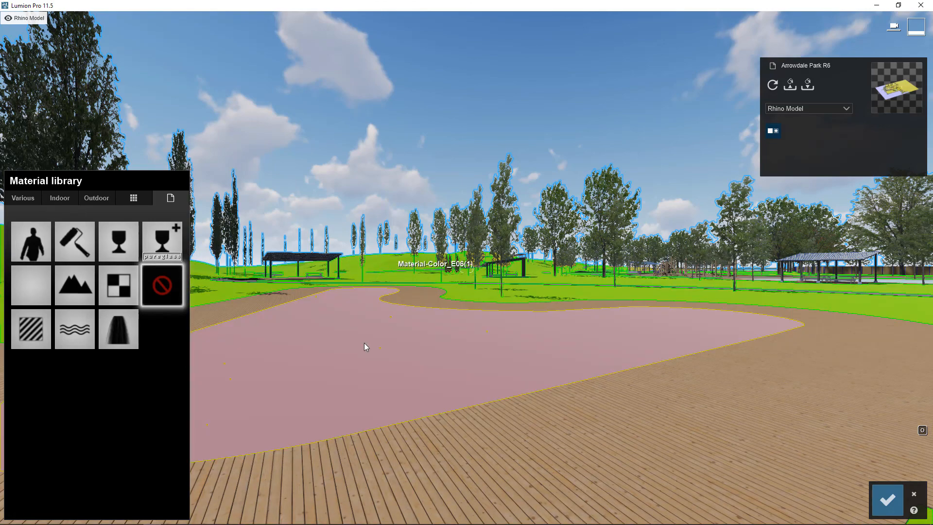
click(23, 198)
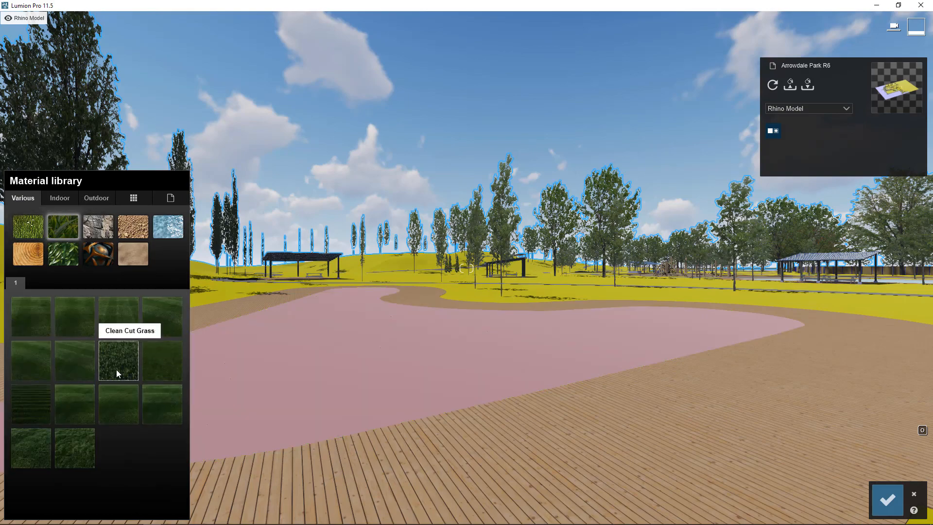
click(117, 373)
key(w)
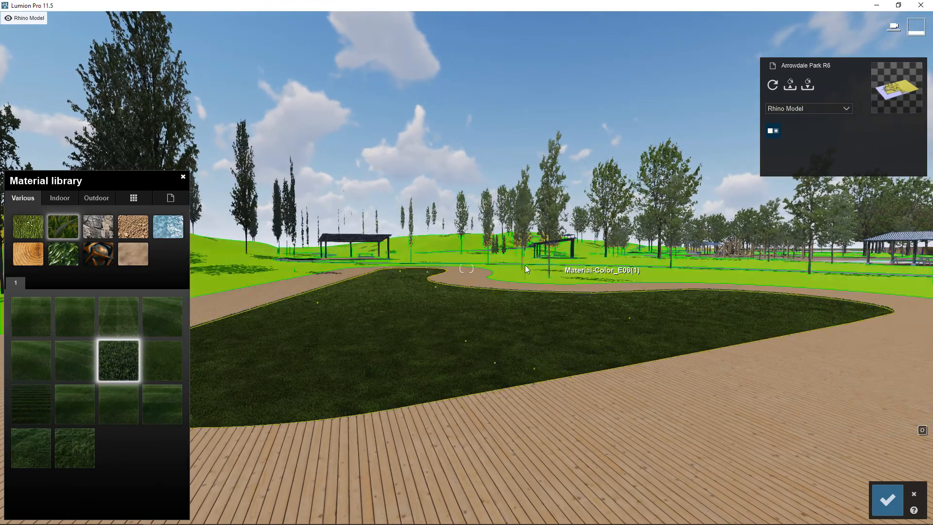
Apply the grass material Ground 036 2048 to the yellow lawn surrounding the boardwalk.
click(507, 267)
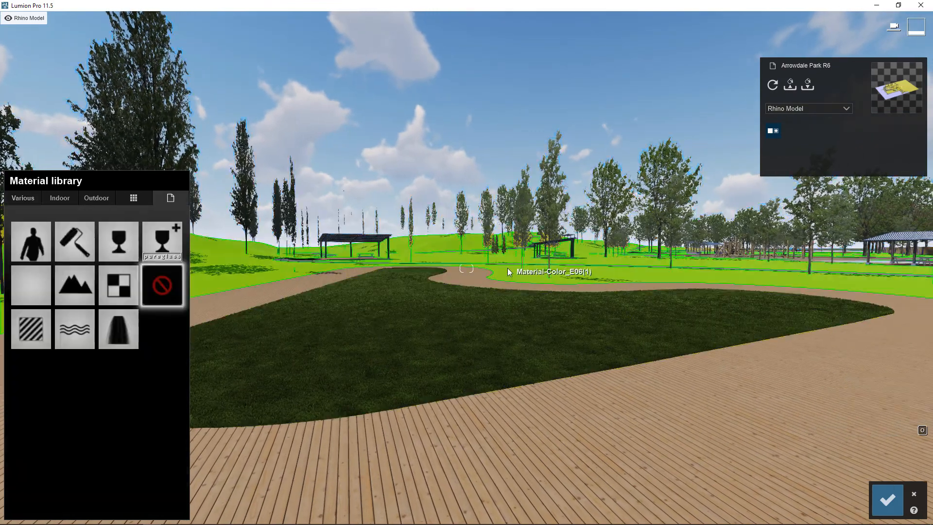
click(23, 197)
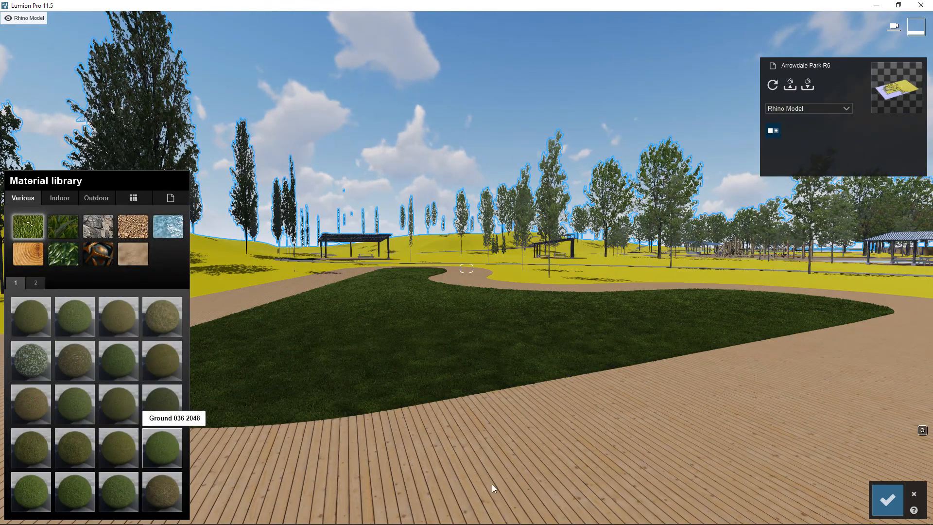
right_drag(544, 436, 599, 417)
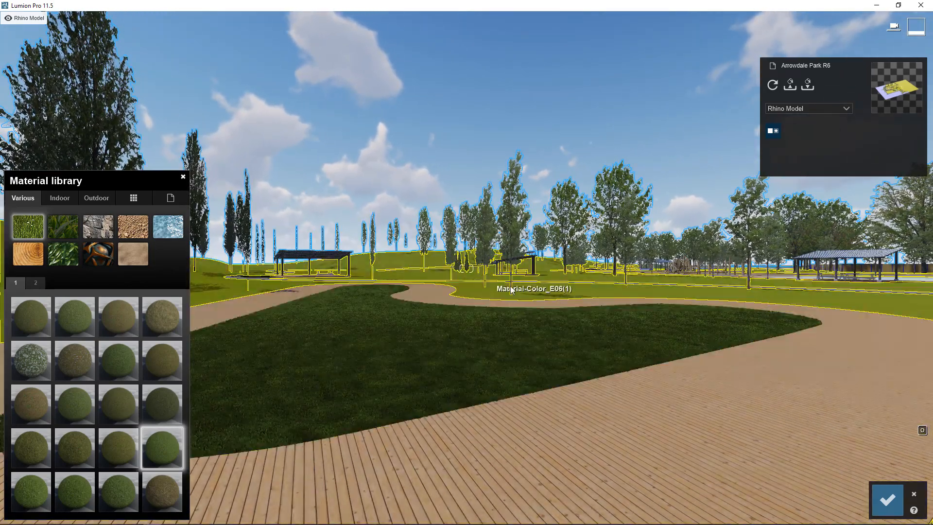
Switch to the Rhino model and bring the lawn between the playground and the small pavilion into view.
mouse_move(141, 523)
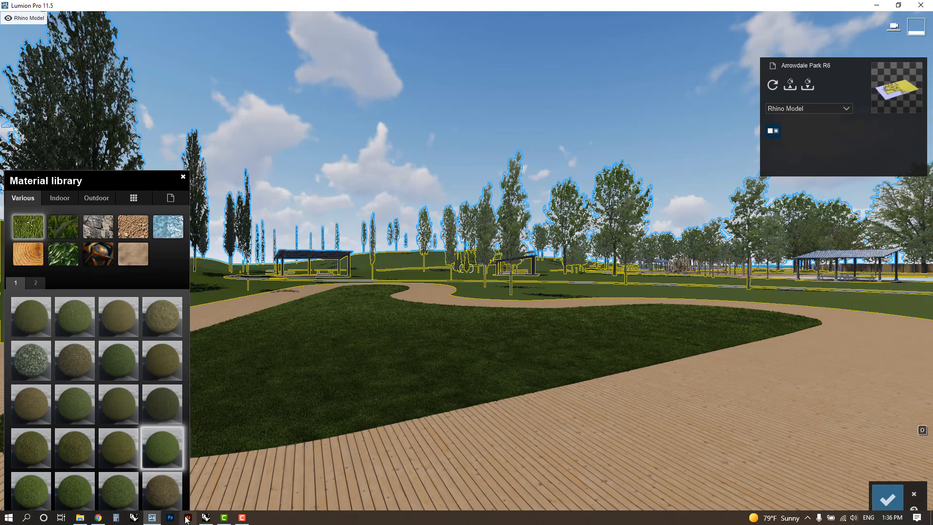
click(205, 518)
scroll(453, 338, down, 5)
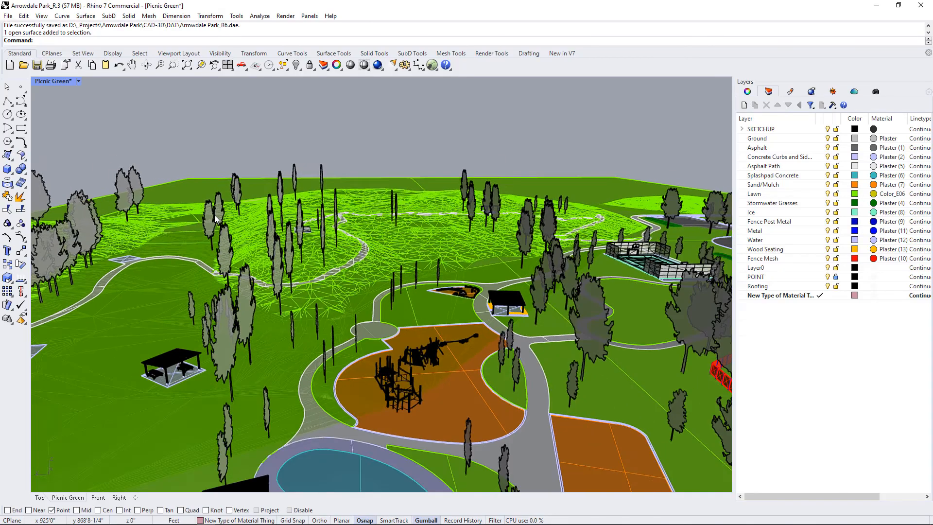
right_drag(454, 337, 418, 257)
scroll(487, 285, up, 7)
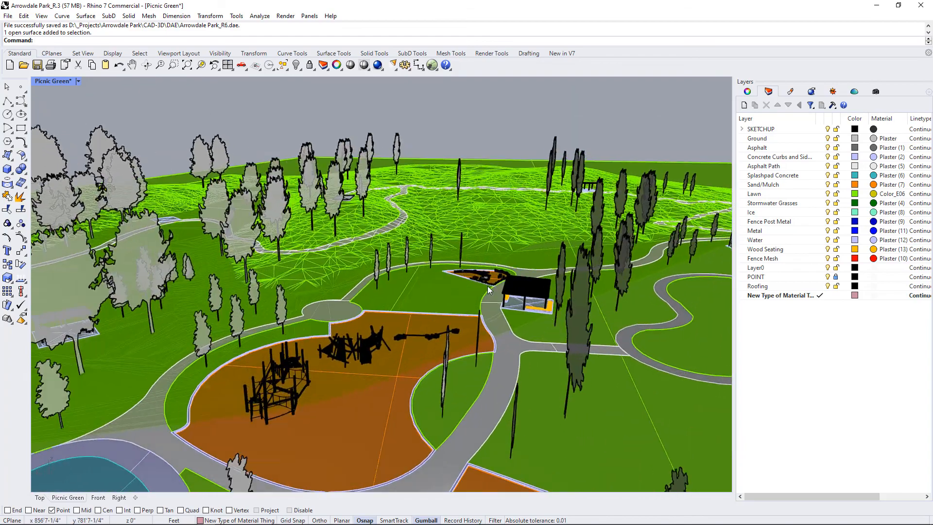
right_drag(487, 285, 272, 323)
Select the lawn surface beside the playground and move it to the New Type of Material Thing layer.
click(266, 325)
text(Z)
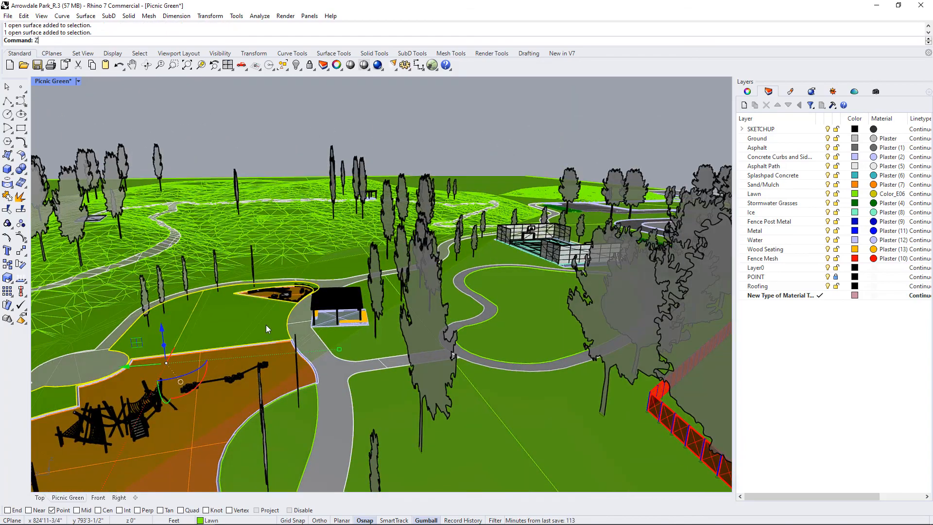
text(S)
key(Return)
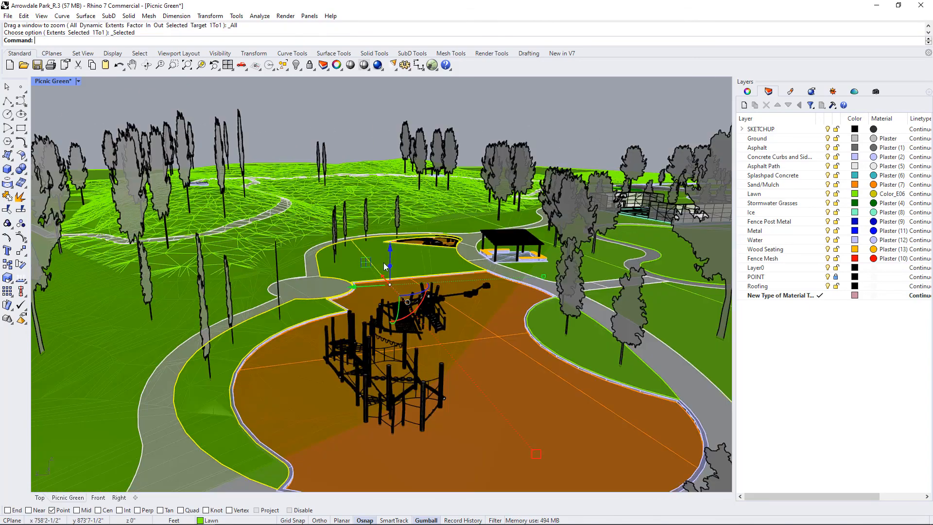
scroll(338, 176, down, 6)
right_drag(338, 176, 293, 135)
scroll(328, 194, up, 5)
scroll(329, 195, down, 2)
right_drag(329, 195, 361, 190)
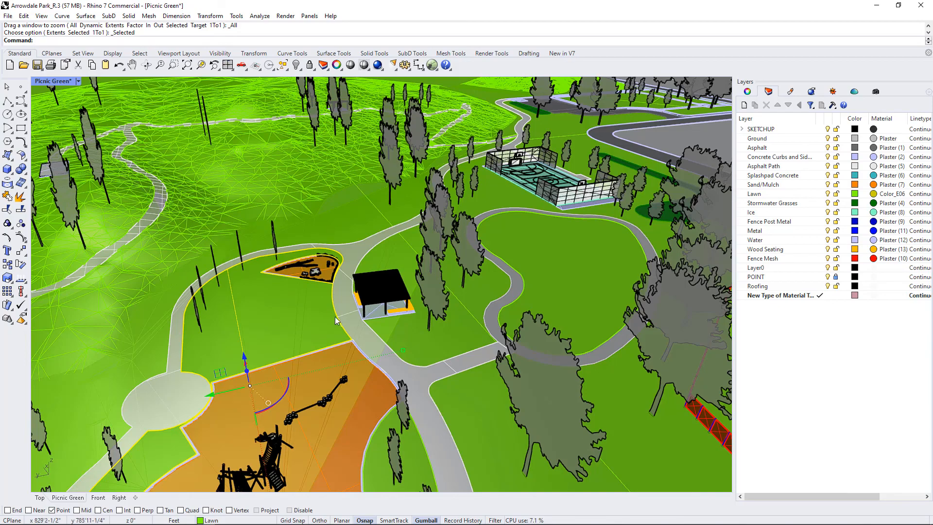
right_drag(335, 320, 367, 417)
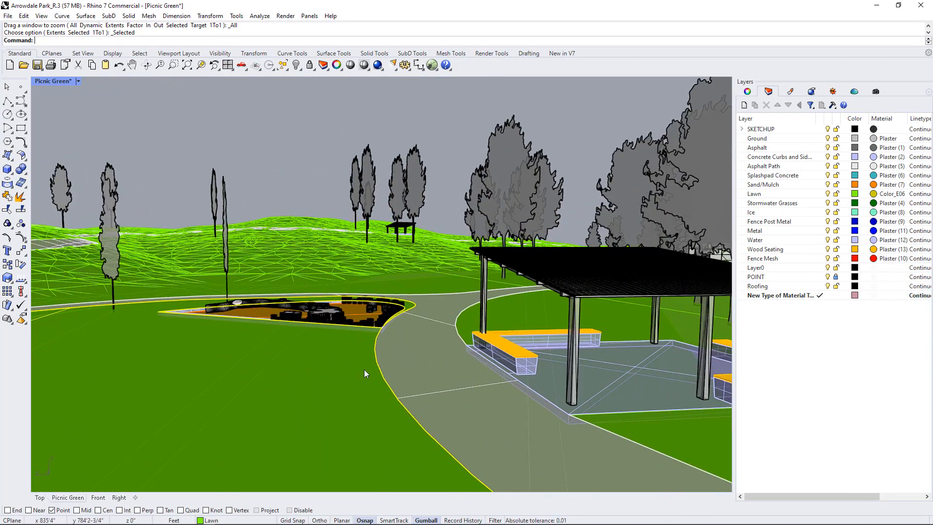
right_click(761, 296)
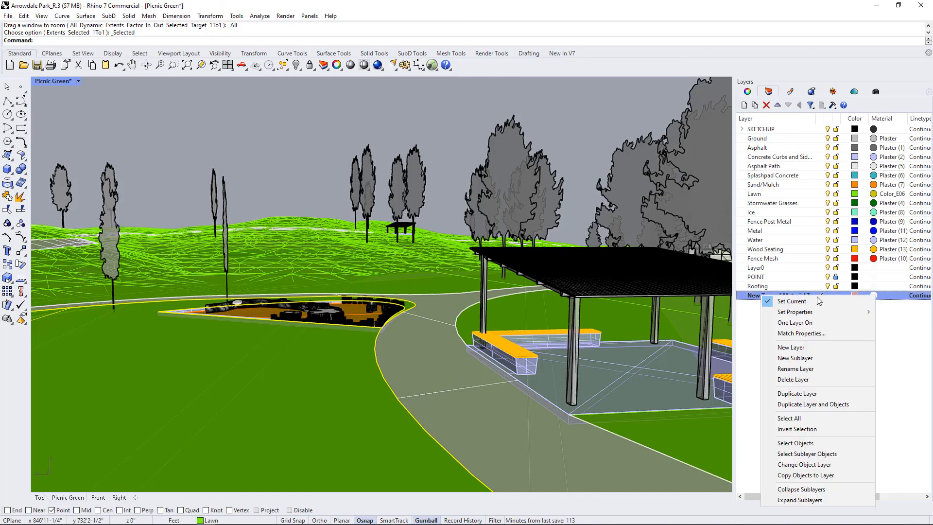
click(799, 467)
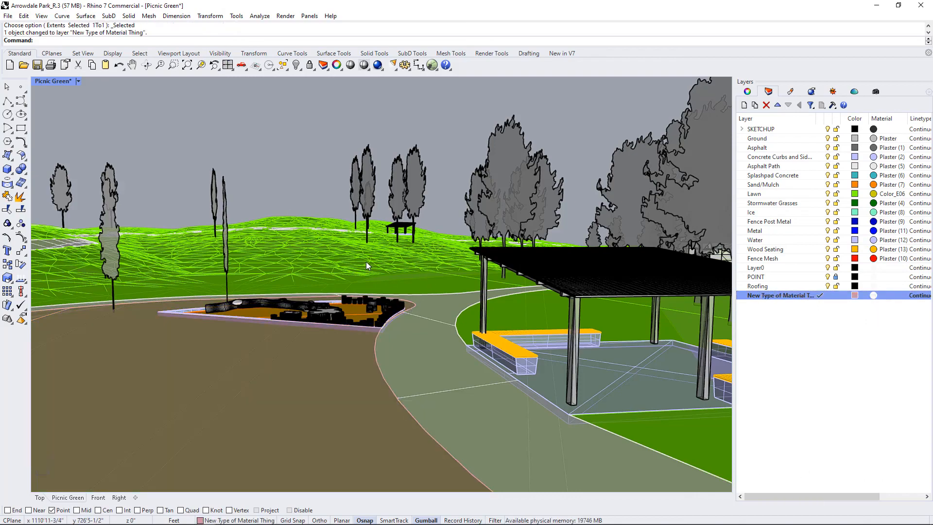
Examine the reassigned lawn surface and the adjoining path and pavilion seating from low viewpoints.
right_drag(335, 297, 461, 358)
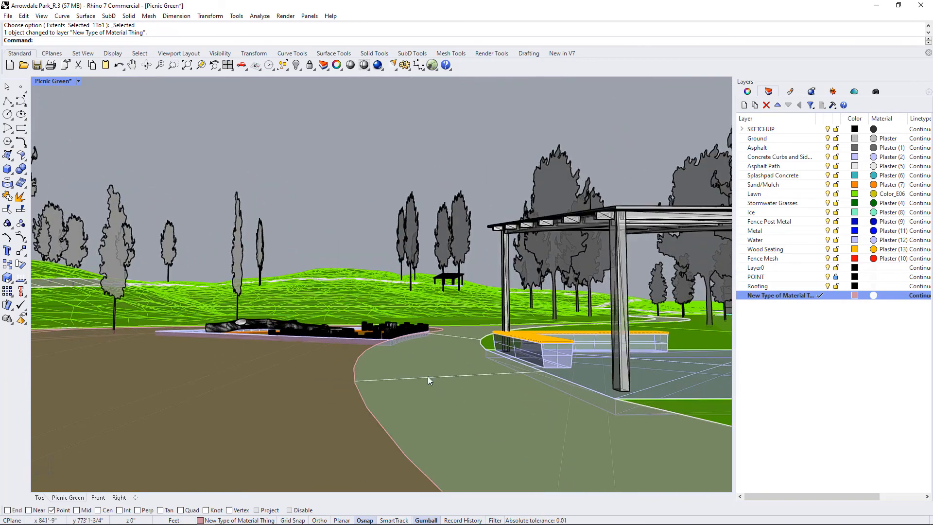
scroll(340, 340, up, 3)
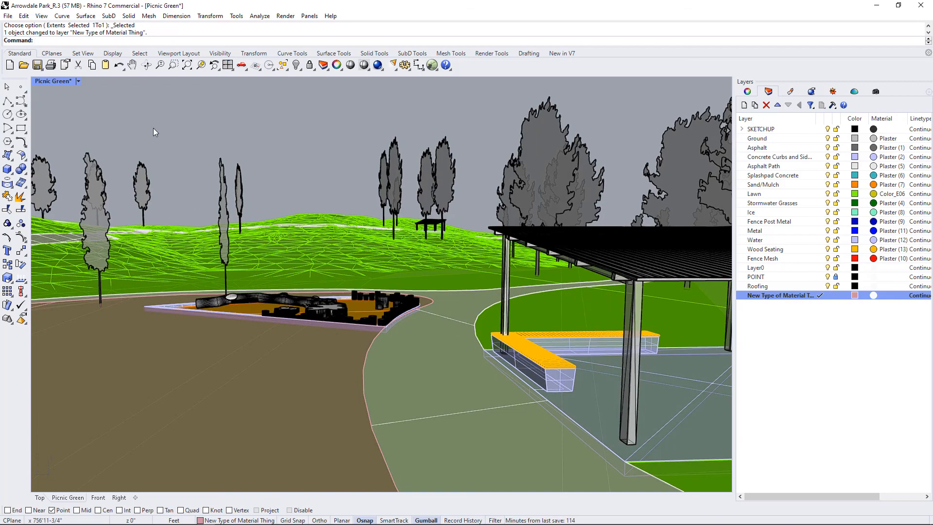
right_drag(422, 361, 446, 392)
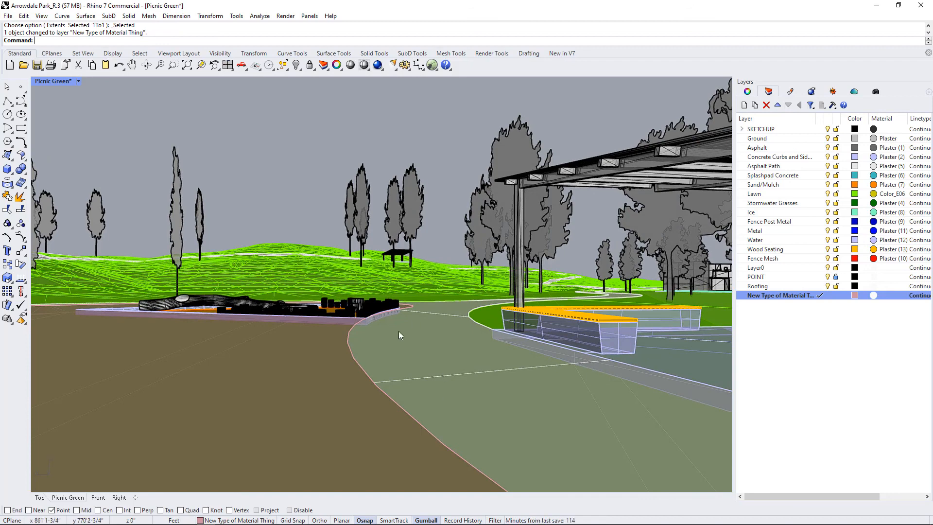
right_drag(400, 335, 442, 333)
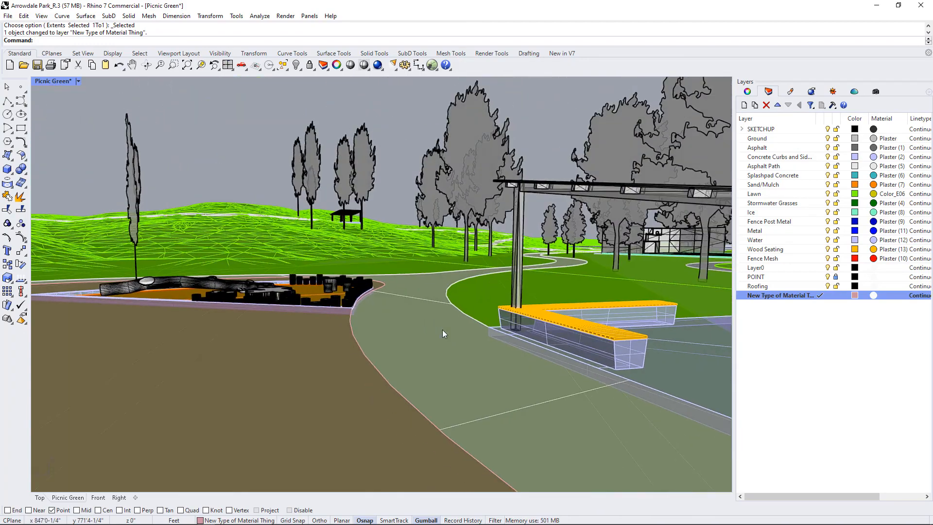